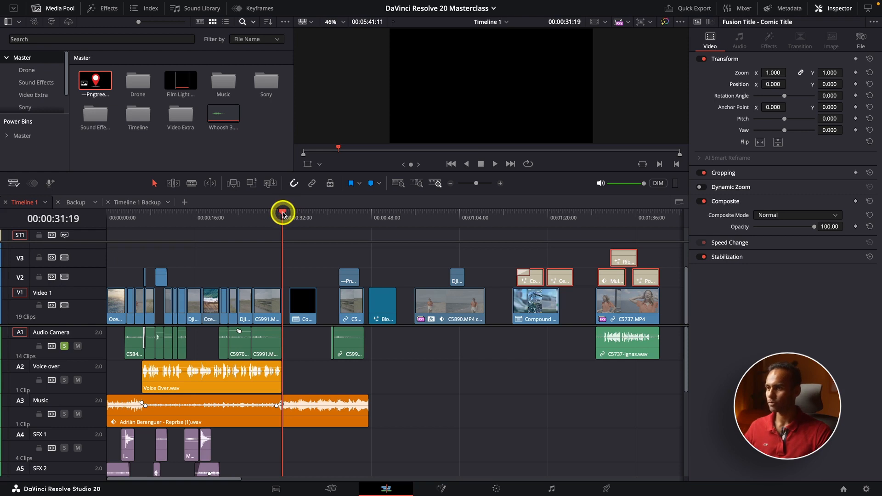
Step: Mark an in point at 00:00:00:00 and an out point at 00:00:31:19 on the timeline
{"action": "left_click_drag", "start_coordinate": [283, 214], "coordinate": [31, 216]}
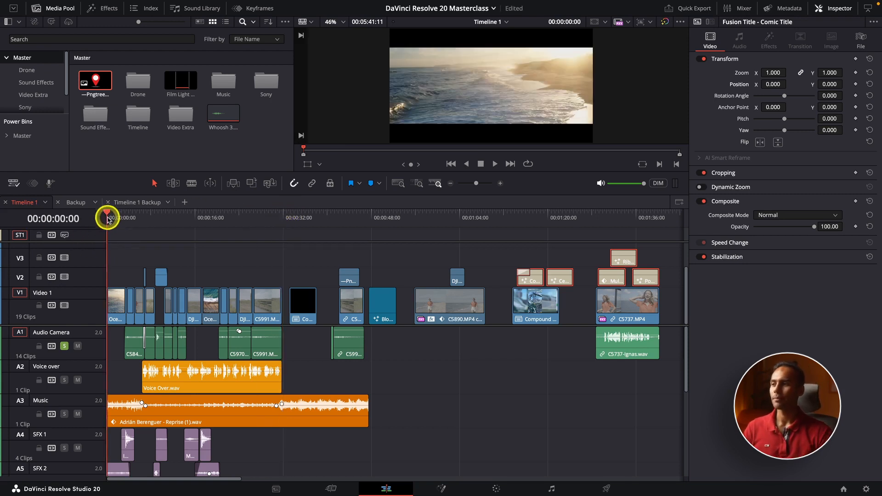
{"action": "key", "text": "i"}
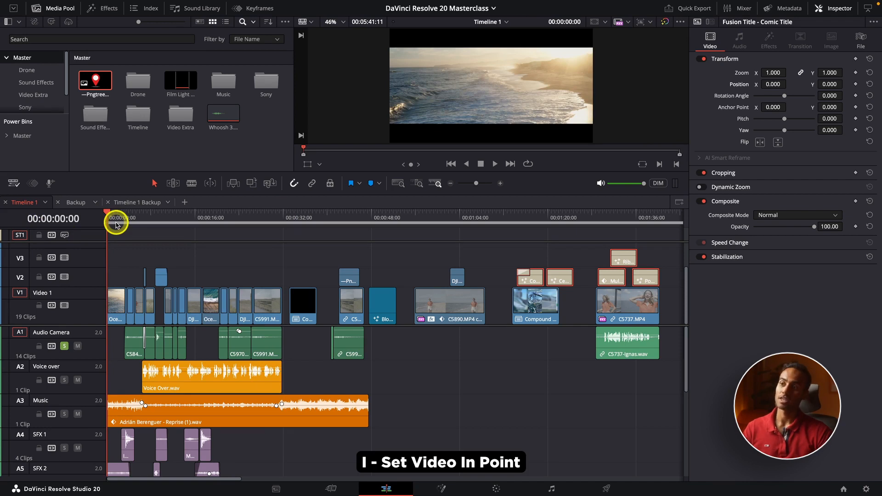
{"action": "left_click_drag", "start_coordinate": [242, 222], "coordinate": [282, 223]}
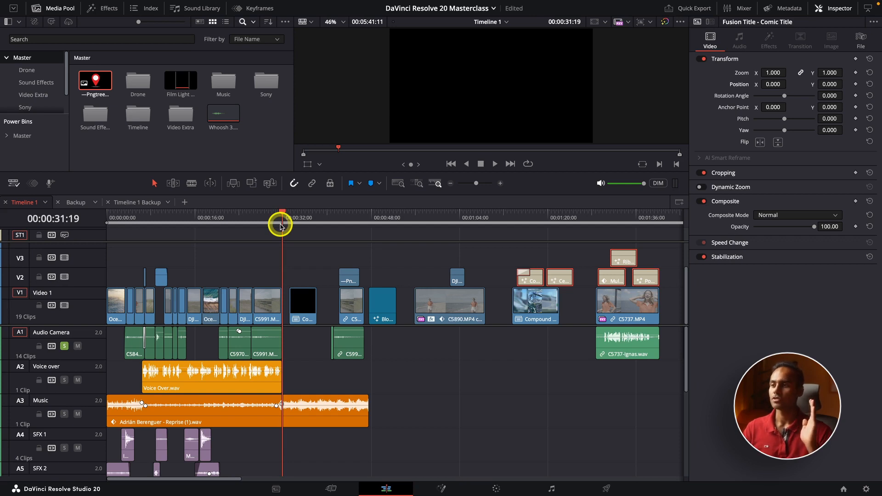
{"action": "key", "text": "o"}
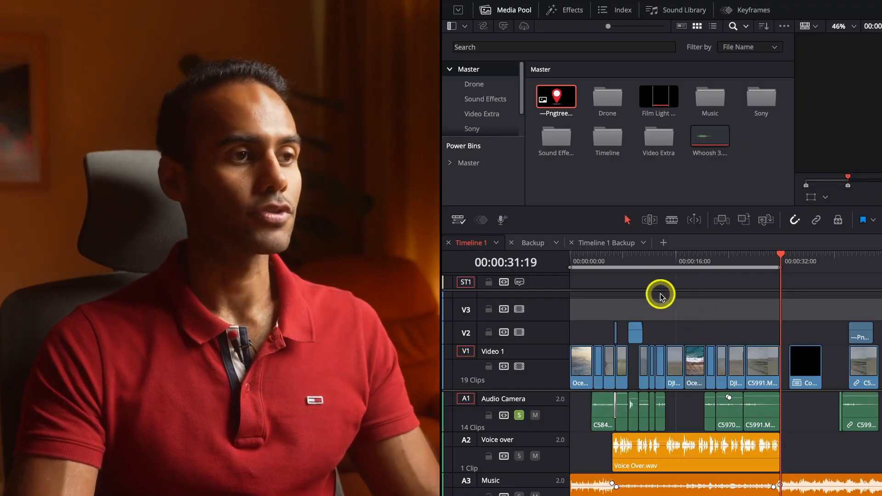
Step: Start Create Subtitles from Audio and set the language to English with a maximum of 30 characters per line
{"action": "mouse_move", "coordinate": [591, 2]}
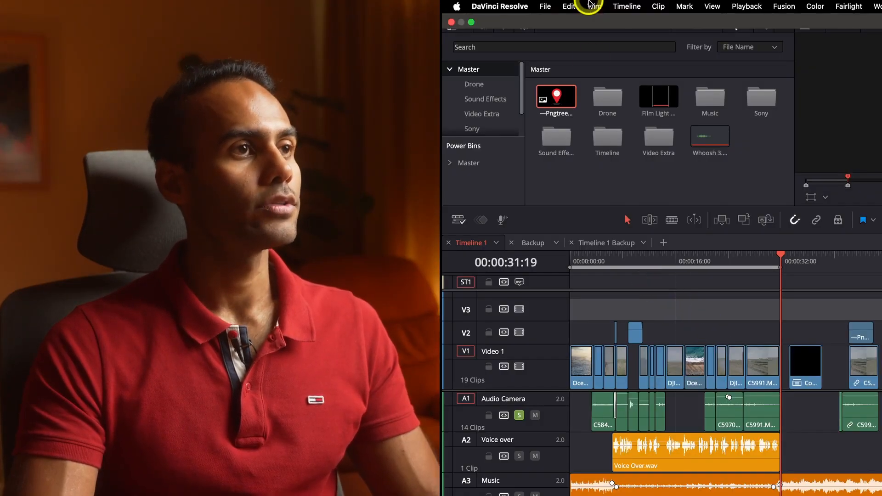
{"action": "left_click", "coordinate": [618, 10]}
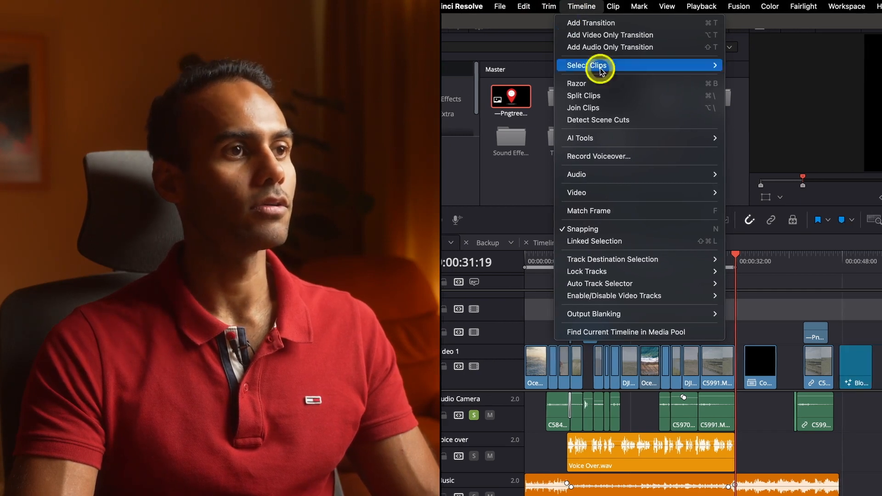
{"action": "mouse_move", "coordinate": [677, 138]}
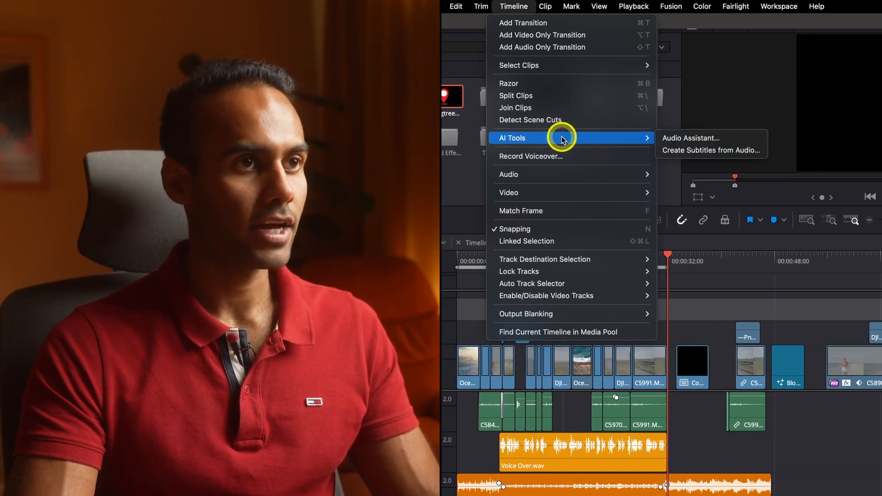
{"action": "left_click", "coordinate": [699, 152]}
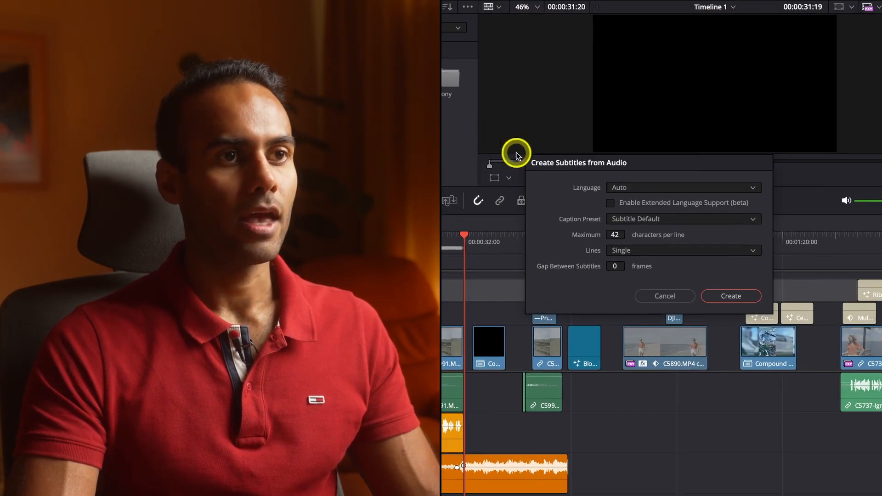
{"action": "left_click", "coordinate": [618, 189]}
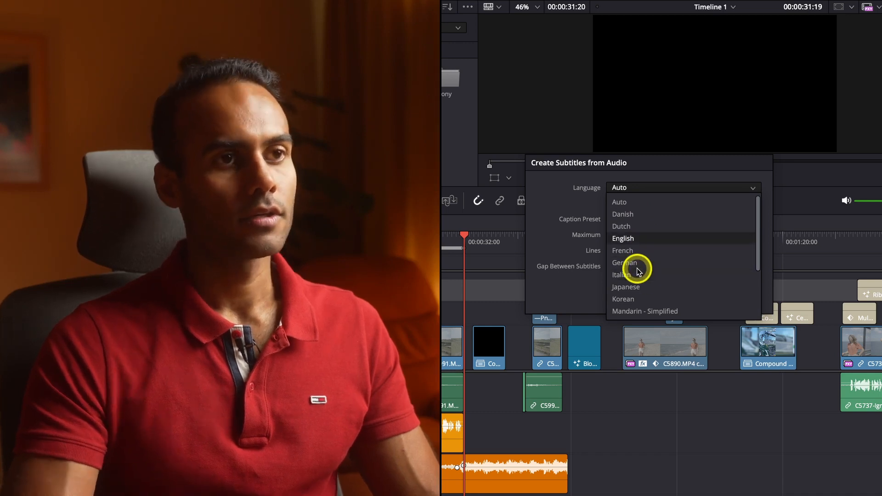
{"action": "left_click", "coordinate": [637, 238]}
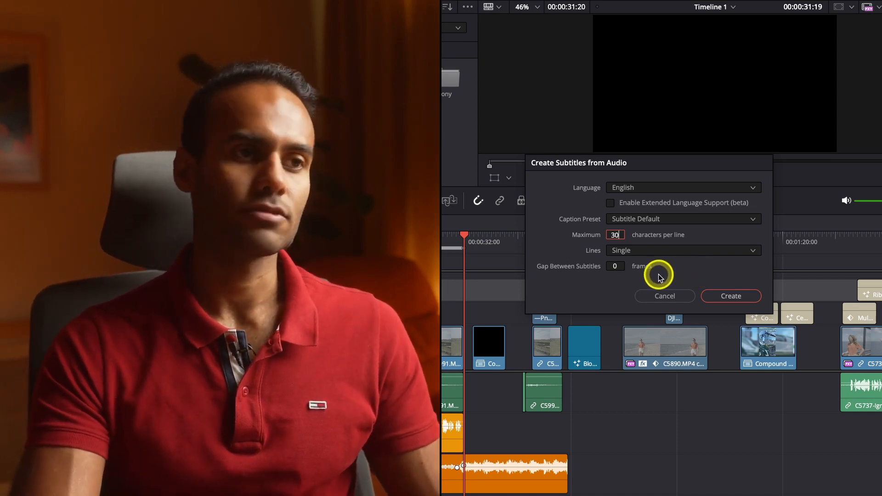
Step: Try to generate the subtitles with single lines and the Subtitle Default caption preset
{"action": "left_click", "coordinate": [639, 252]}
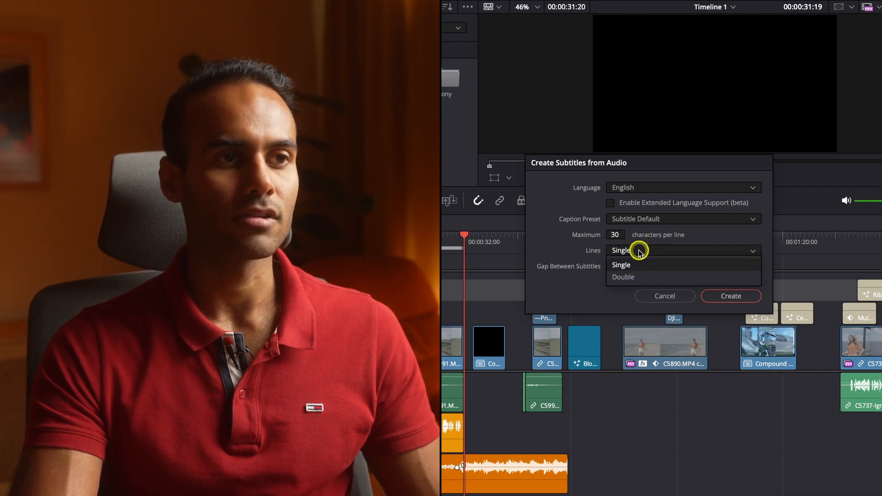
{"action": "left_click", "coordinate": [638, 252]}
{"action": "left_click", "coordinate": [640, 253]}
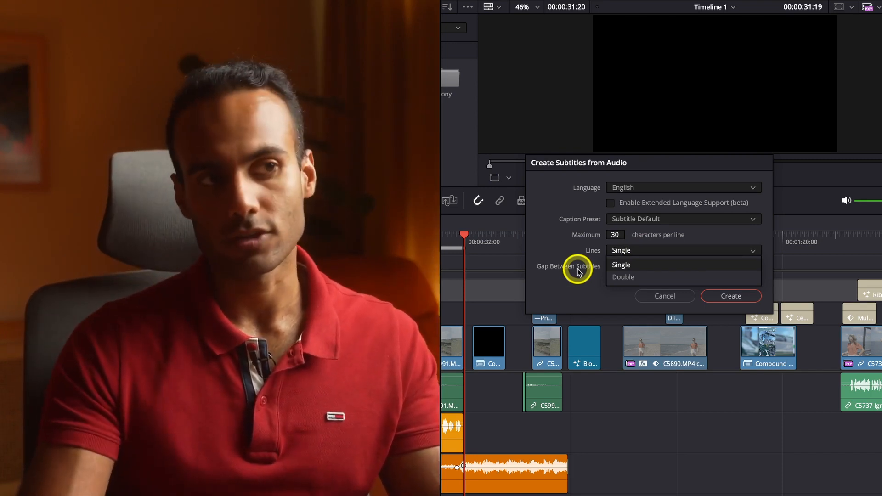
{"action": "left_click", "coordinate": [579, 271]}
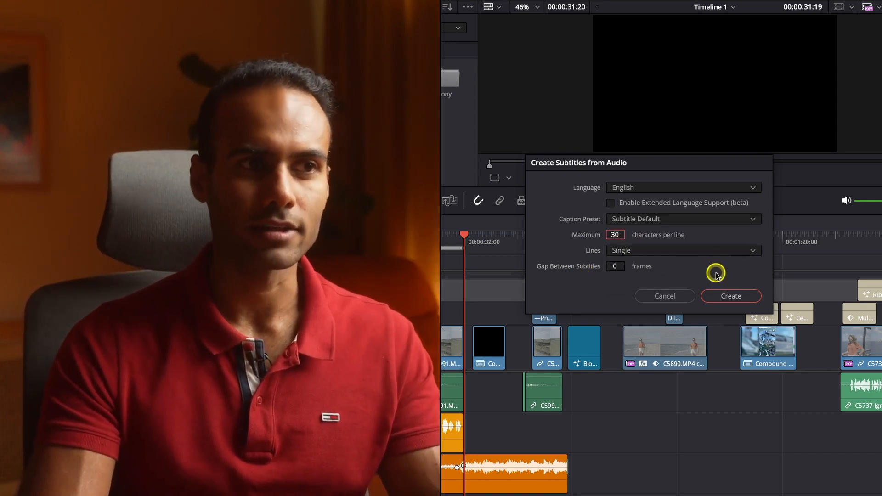
{"action": "left_click", "coordinate": [701, 221]}
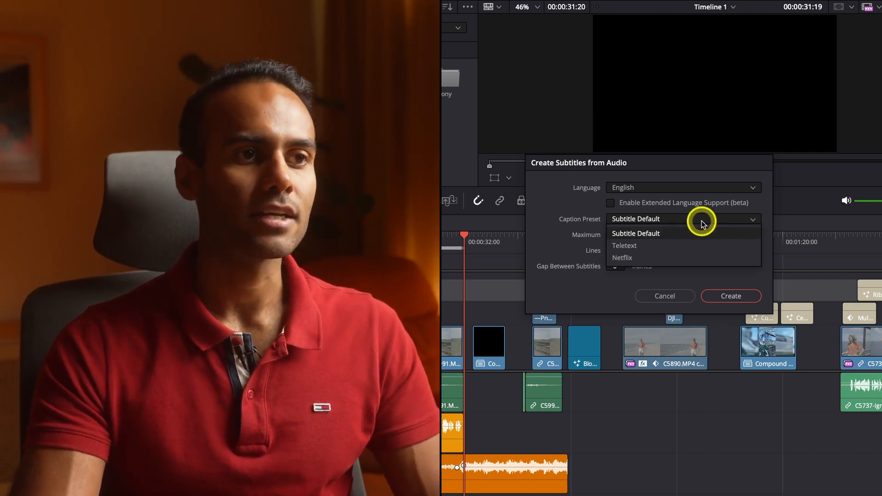
{"action": "left_click", "coordinate": [666, 232]}
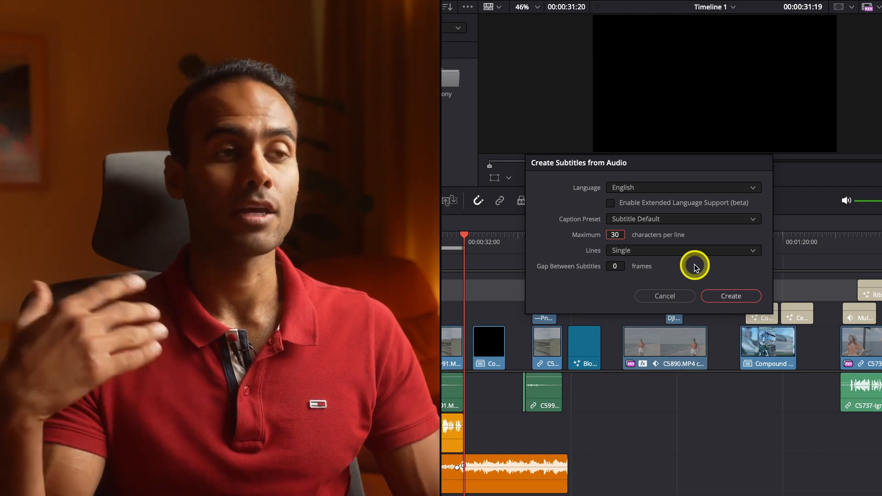
{"action": "left_click", "coordinate": [722, 292]}
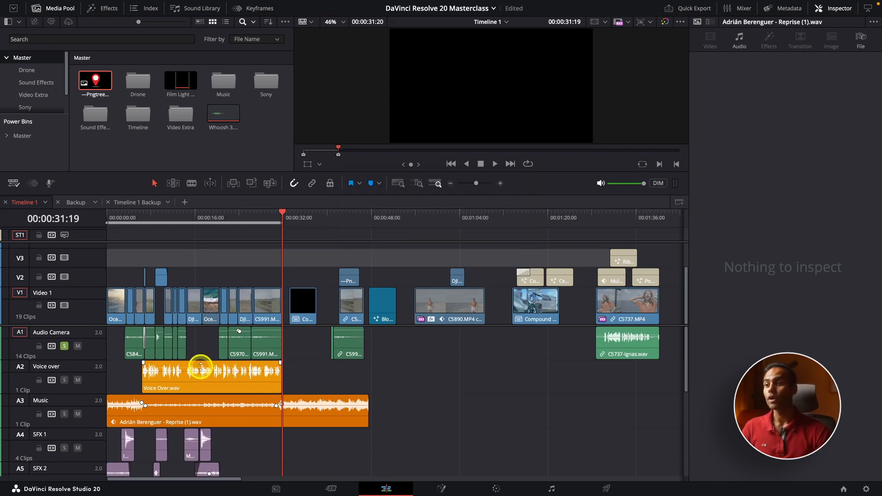
Step: Resize the timeline's track areas to show the subtitle track above all video tracks, and select track ST1
{"action": "mouse_move", "coordinate": [167, 241]}
{"action": "left_mouse_down"}
{"action": "mouse_move", "coordinate": [165, 274]}
{"action": "mouse_move", "coordinate": [169, 257]}
{"action": "left_mouse_up"}
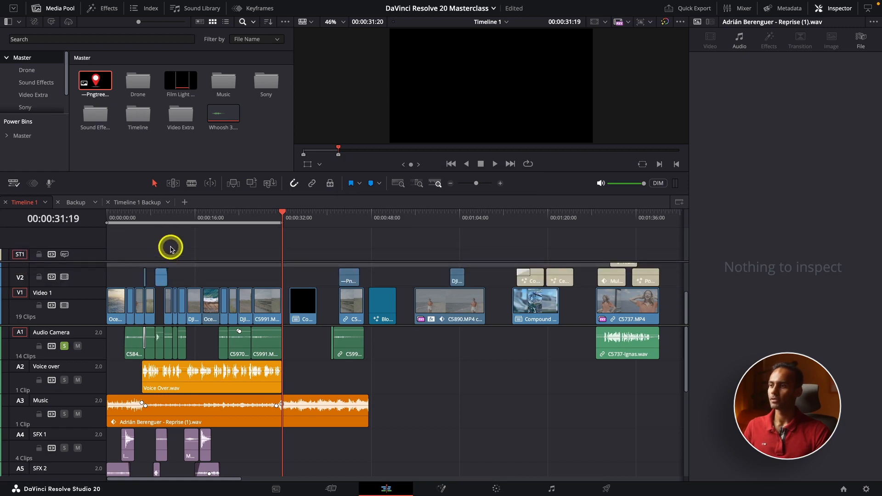
{"action": "left_click", "coordinate": [141, 284]}
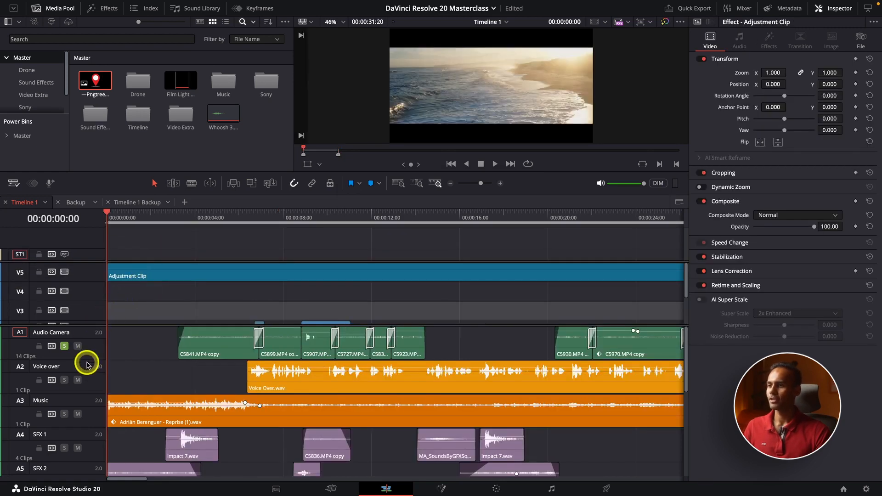
{"action": "left_click_drag", "start_coordinate": [88, 326], "coordinate": [83, 381]}
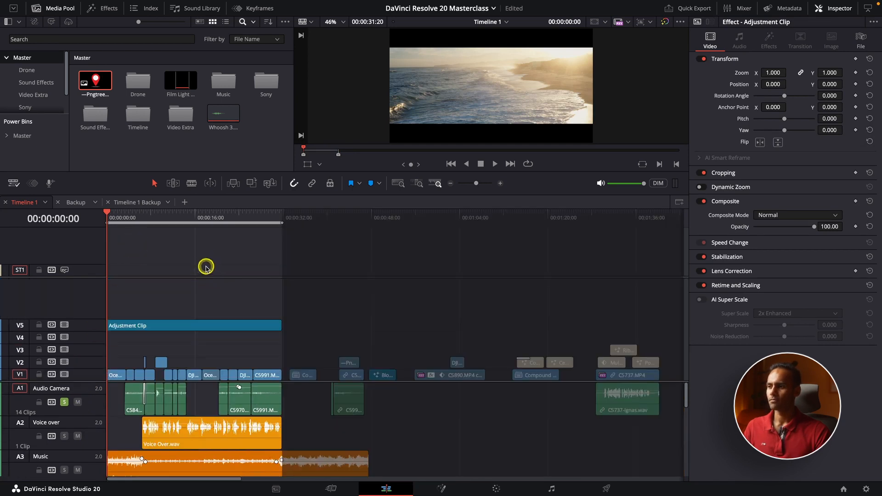
{"action": "left_click", "coordinate": [205, 268]}
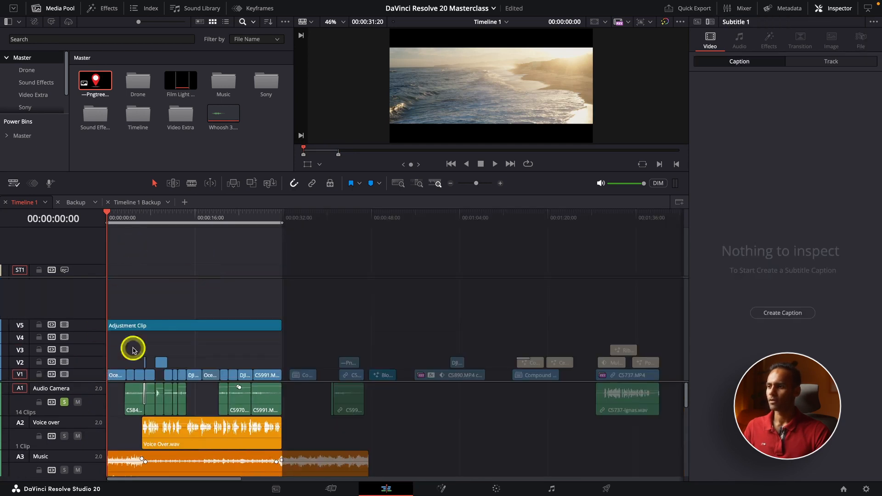
Step: Turn off solo on the Audio Camera track and create subtitles from audio in English, single lines, maximum 30 characters
{"action": "left_click", "coordinate": [65, 403]}
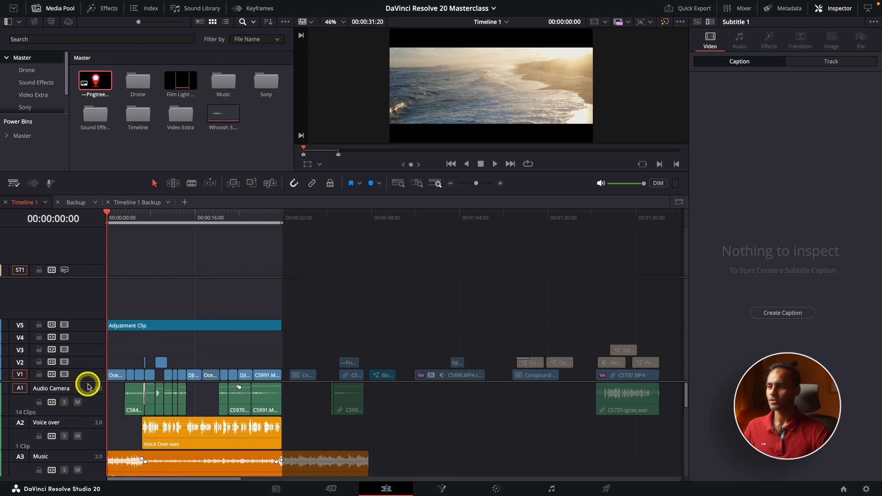
{"action": "scroll", "coordinate": [88, 382], "scroll_direction": "down", "scroll_amount": 3}
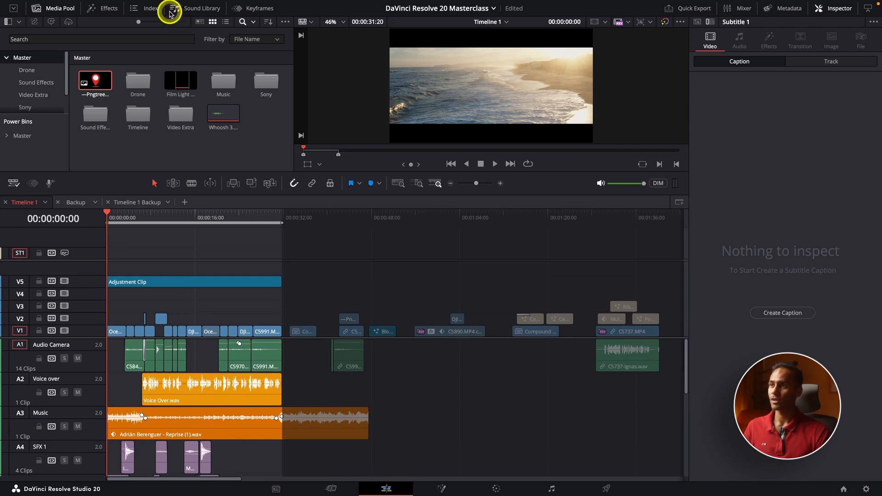
{"action": "left_click", "coordinate": [143, 6]}
{"action": "mouse_move", "coordinate": [192, 116]}
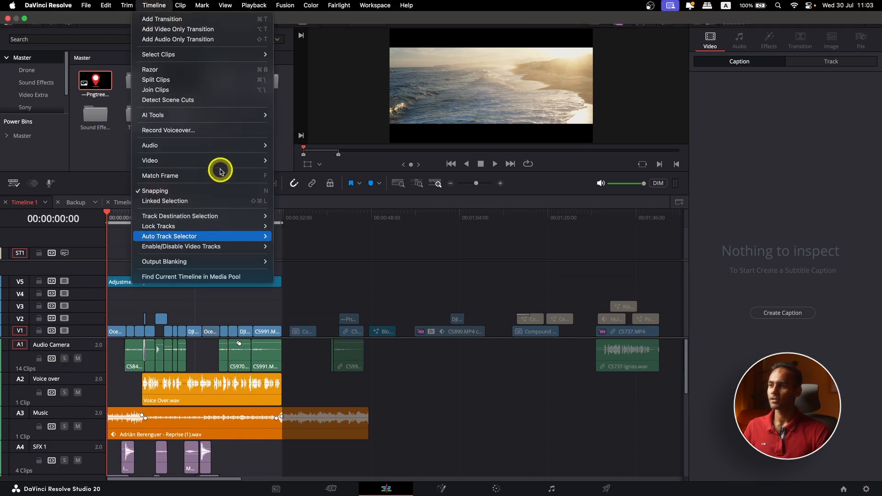
{"action": "mouse_move", "coordinate": [215, 152]}
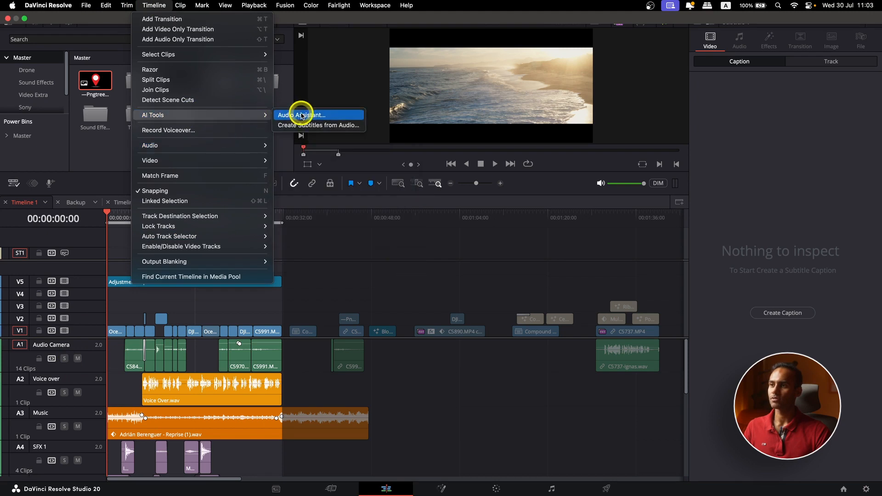
{"action": "left_click", "coordinate": [303, 125]}
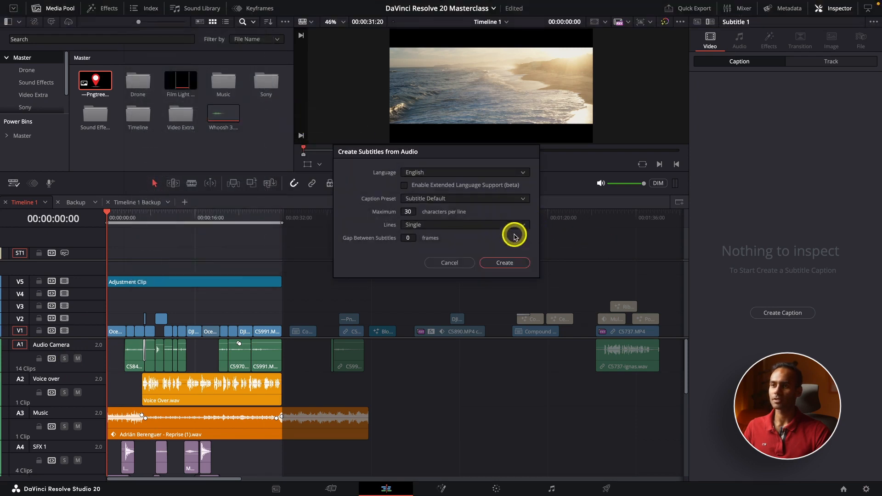
{"action": "left_click", "coordinate": [505, 263]}
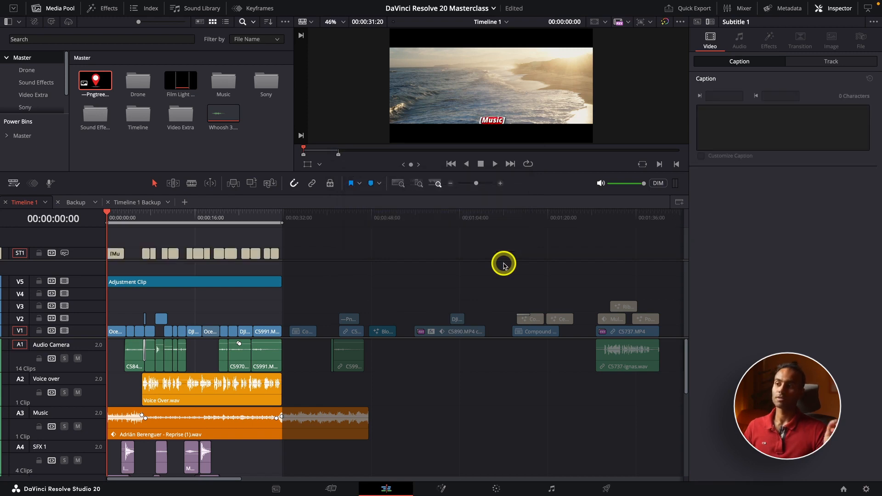
Step: Park the playhead at the start of the voice over and delete the opening [Music] caption
{"action": "key", "text": "super+equal"}
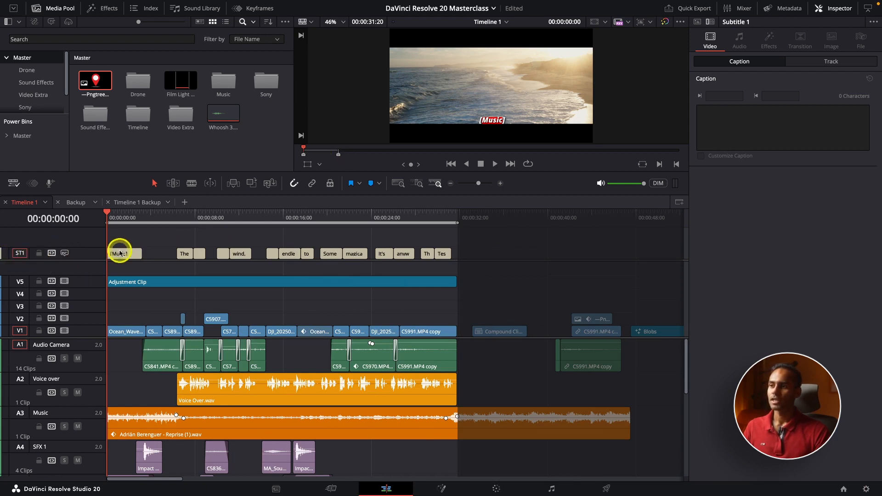
{"action": "left_click", "coordinate": [186, 220]}
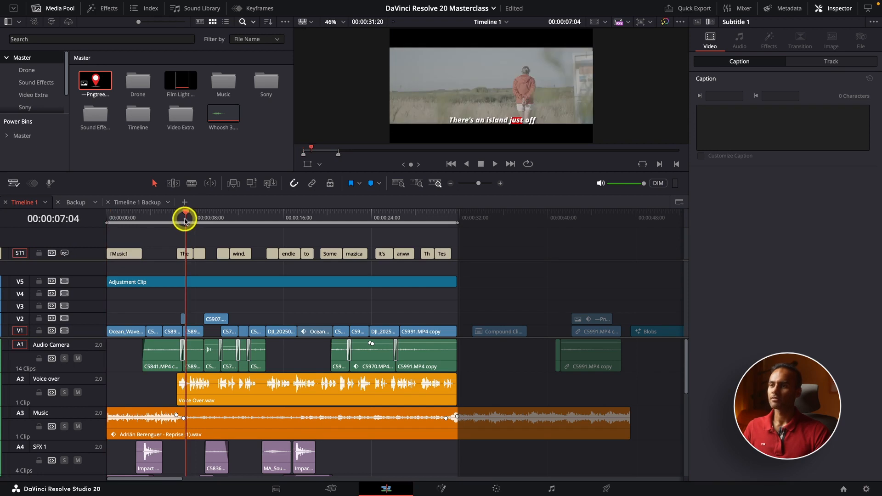
{"action": "left_click_drag", "start_coordinate": [185, 220], "coordinate": [176, 221]}
{"action": "left_click", "coordinate": [123, 252]}
{"action": "key", "text": "BackSpace"}
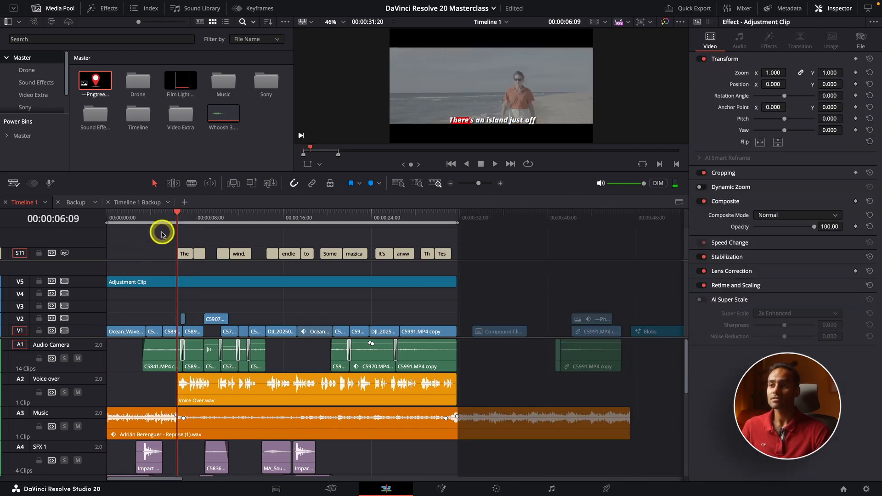
Step: Play the timeline from 00:00:05:02 with the system volume raised to check the captions against the voice over
{"action": "left_click", "coordinate": [163, 226]}
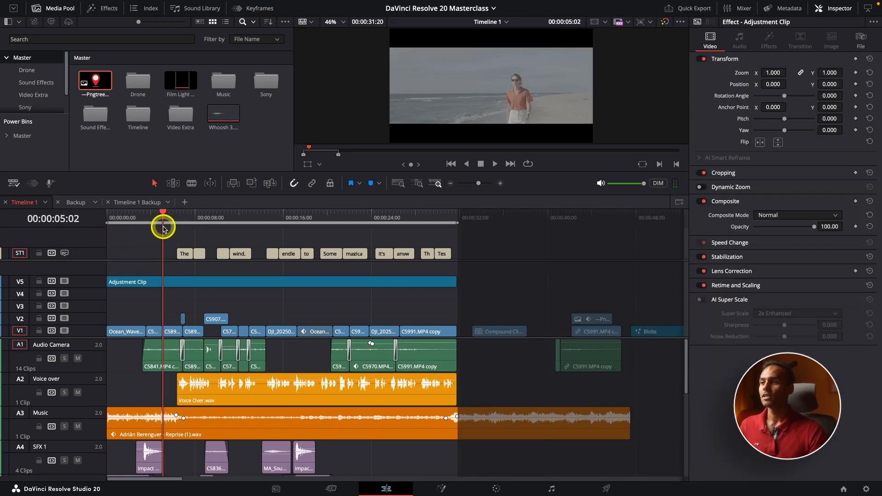
{"action": "key", "text": "space"}
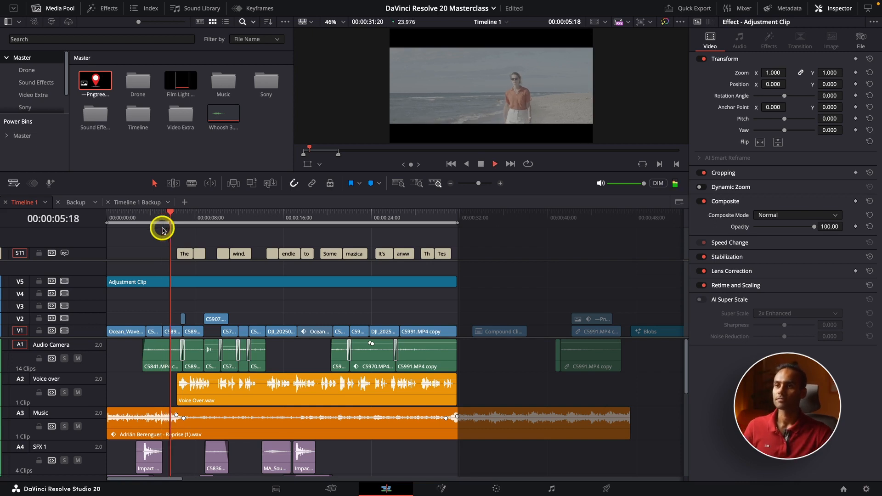
{"action": "key", "text": "XF86AudioRaiseVolume"}
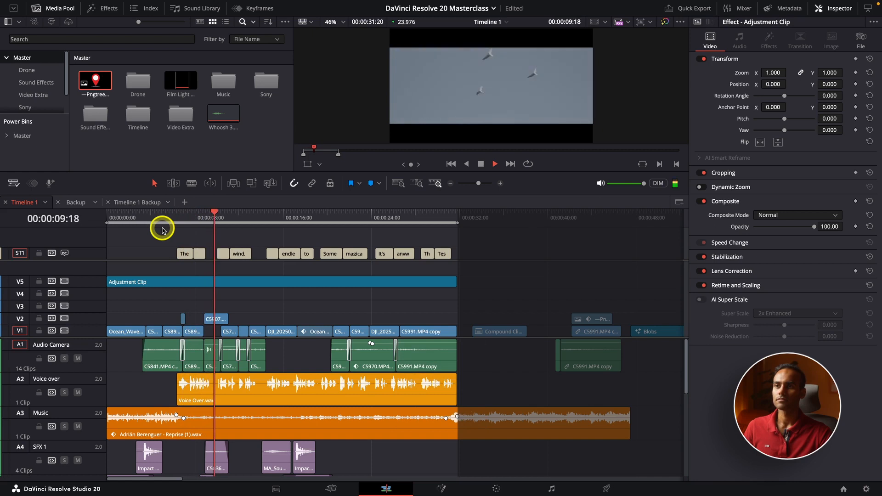
{"action": "key", "text": "XF86AudioRaiseVolume"}
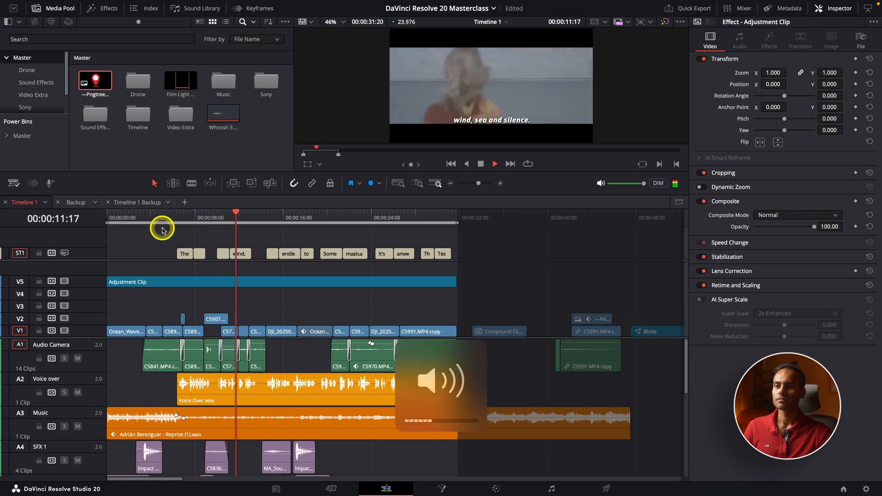
{"action": "key", "text": "space"}
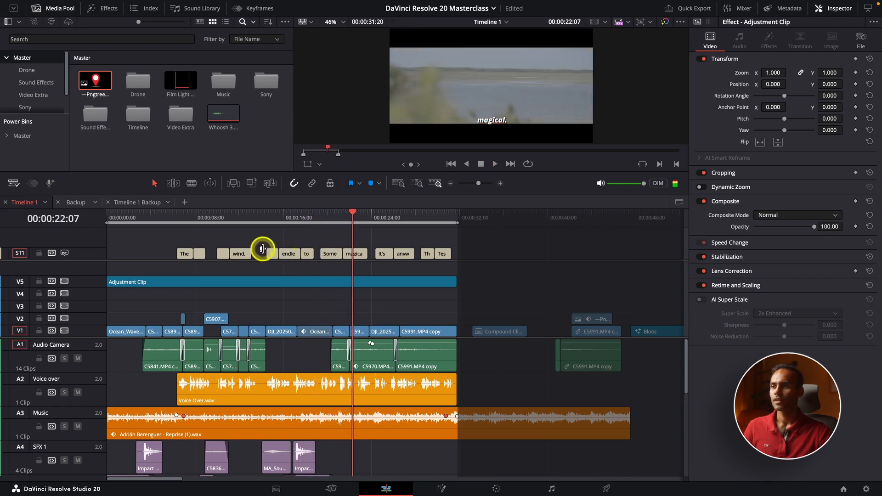
Step: Try to apply the Youtube preset to the subtitle track, starting from the first caption
{"action": "left_click", "coordinate": [181, 219]}
{"action": "left_click", "coordinate": [188, 254]}
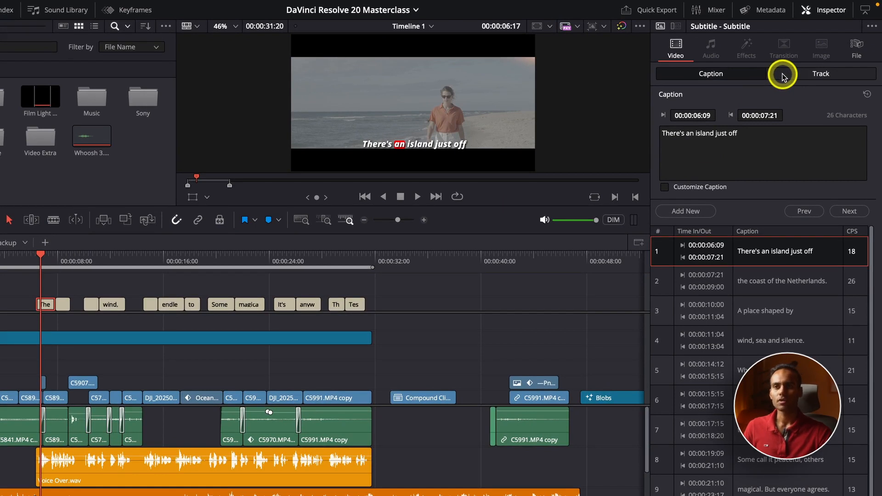
{"action": "left_click", "coordinate": [782, 76]}
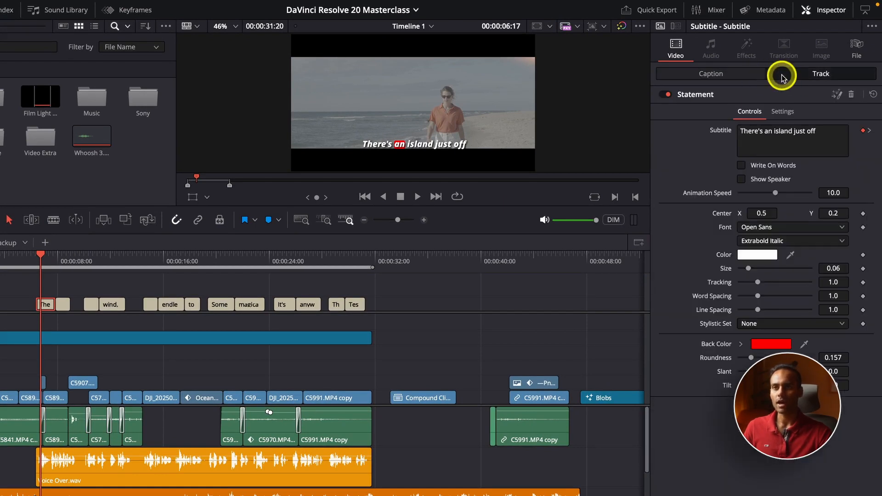
{"action": "left_click", "coordinate": [875, 27]}
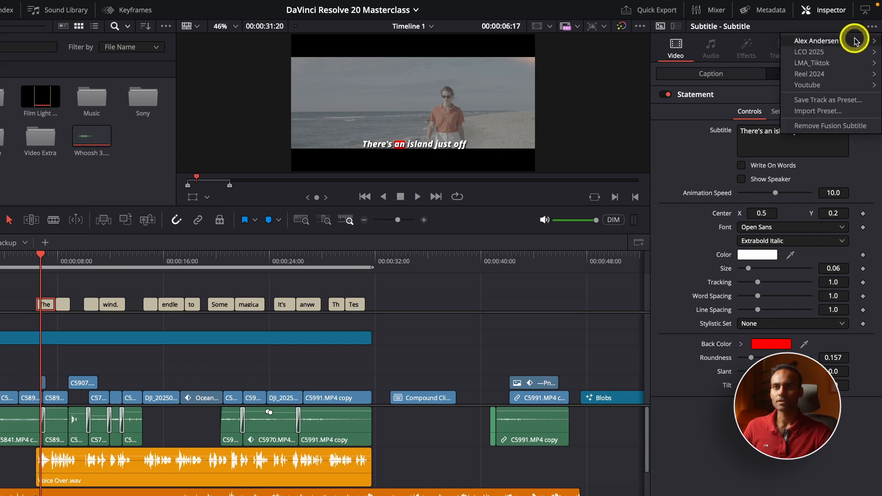
{"action": "mouse_move", "coordinate": [847, 75]}
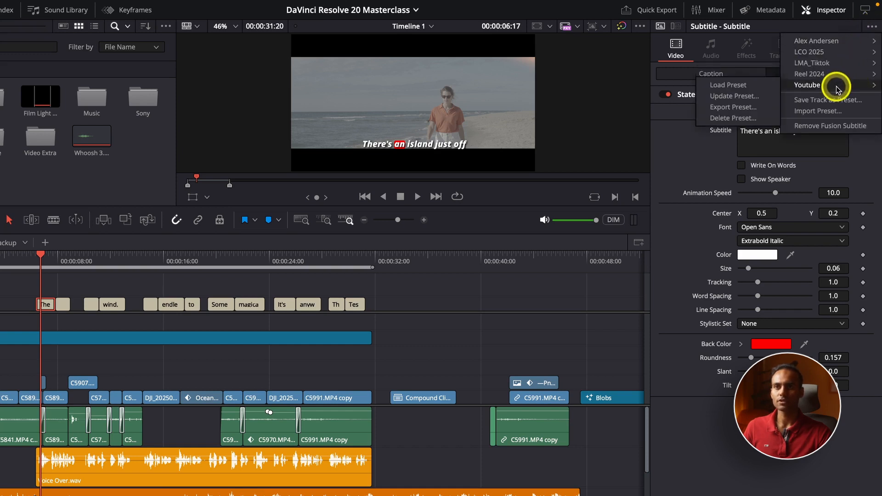
{"action": "left_click", "coordinate": [745, 85]}
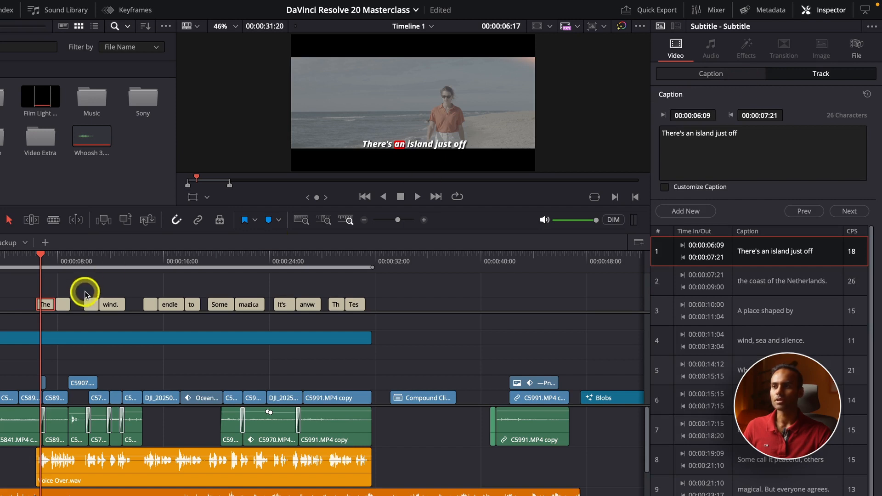
Step: Park the playhead on the first caption at 00:00:06:16 and remove the Statement effect from the subtitle track
{"action": "left_click", "coordinate": [90, 286]}
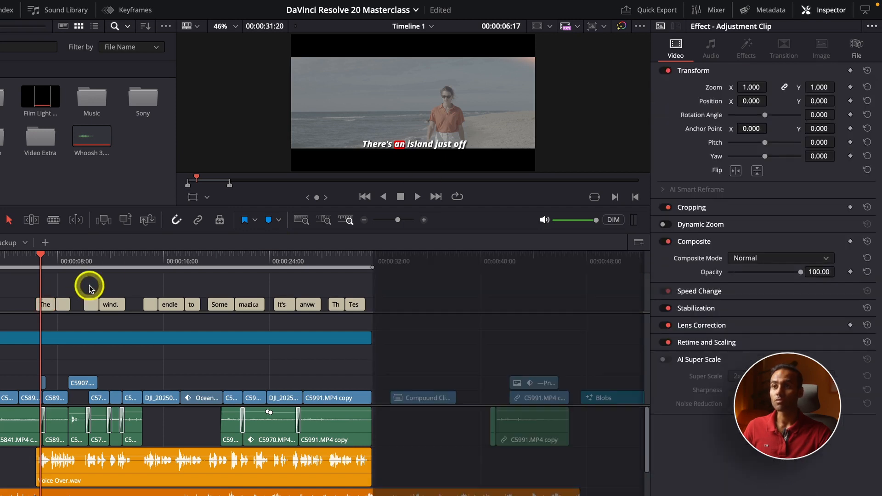
{"action": "left_click", "coordinate": [45, 305]}
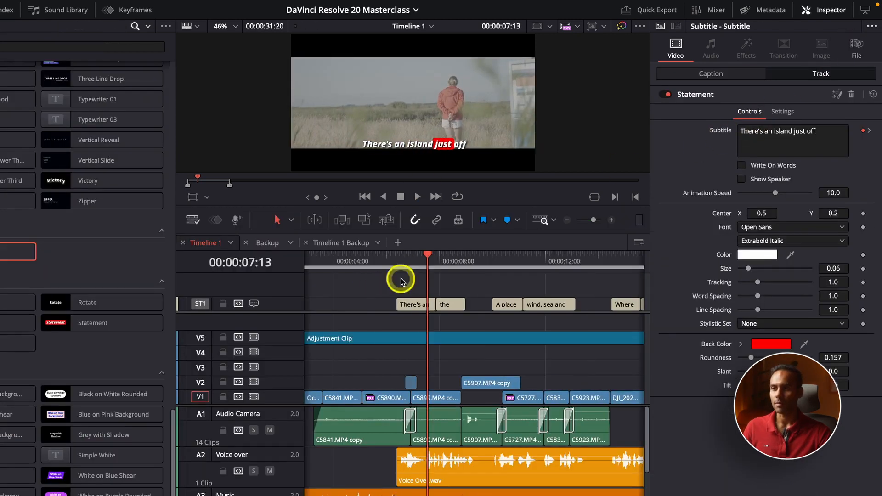
{"action": "left_click", "coordinate": [402, 267]}
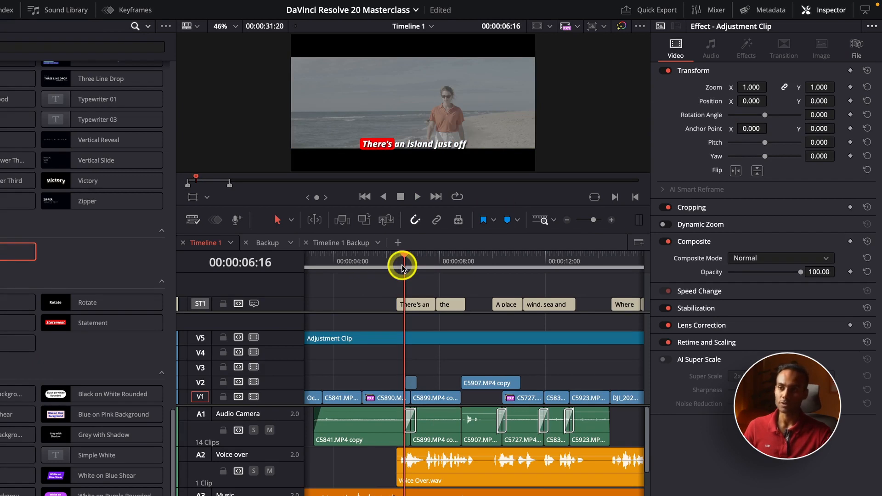
{"action": "left_click", "coordinate": [414, 305]}
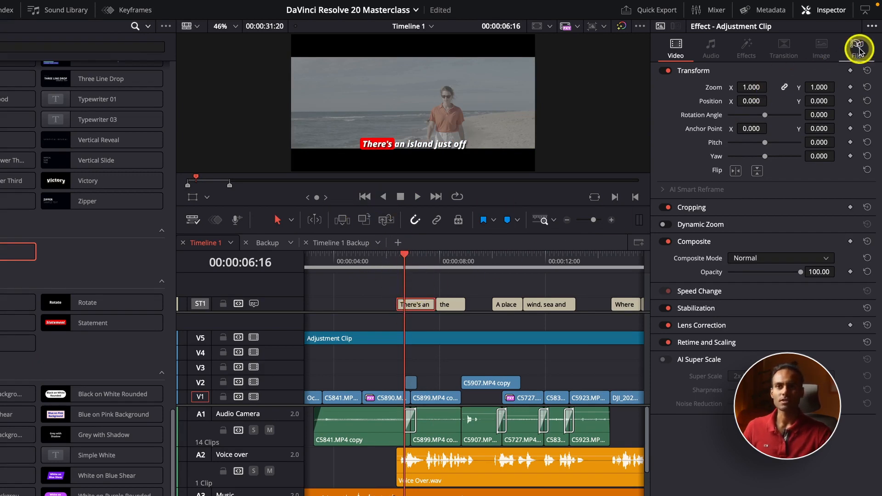
{"action": "left_click", "coordinate": [439, 306]}
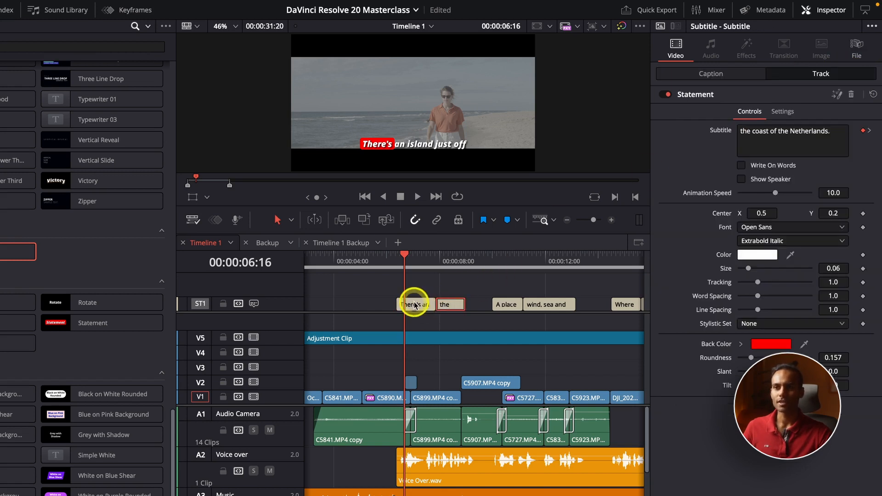
{"action": "left_click", "coordinate": [420, 305]}
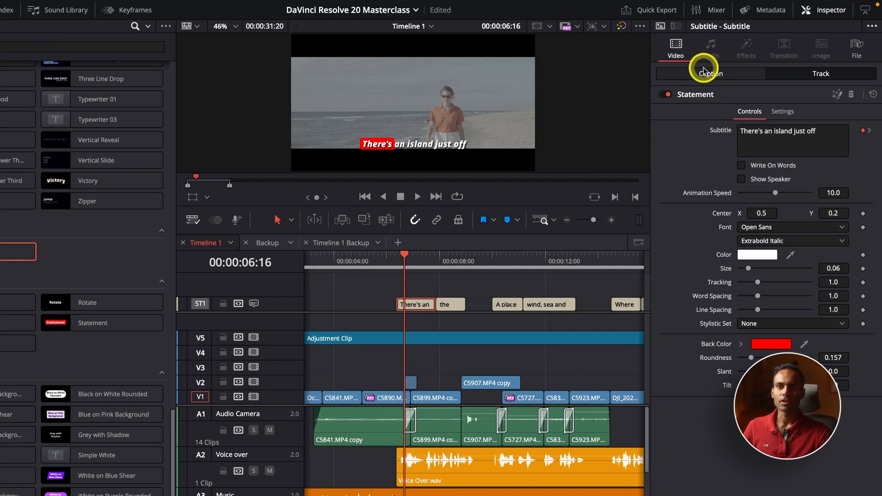
{"action": "left_click", "coordinate": [714, 75]}
{"action": "left_click", "coordinate": [786, 74]}
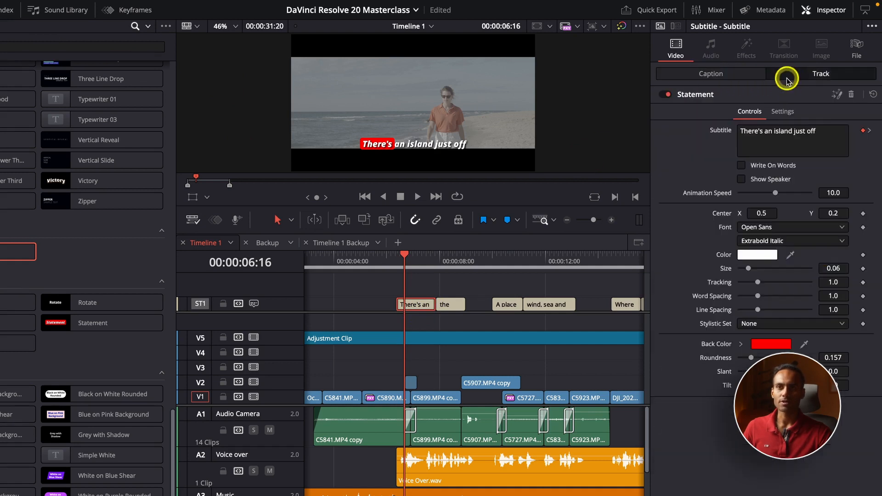
{"action": "left_click", "coordinate": [851, 95]}
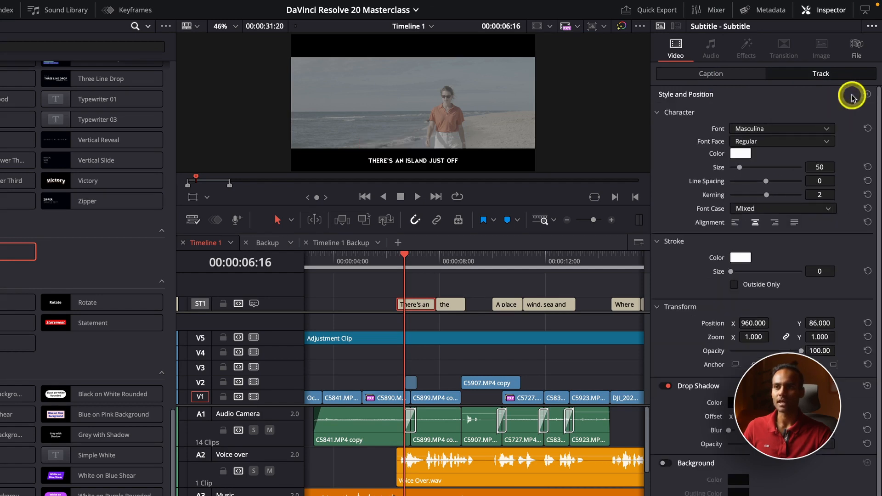
Step: Park the playhead at 00:00:06:09 and try the first saved preset in the list on the subtitle track
{"action": "left_click", "coordinate": [394, 262]}
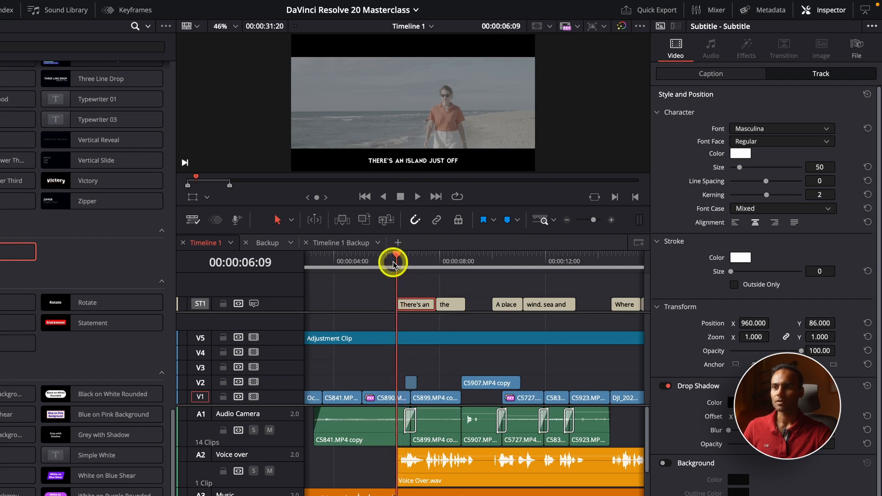
{"action": "left_click", "coordinate": [408, 305]}
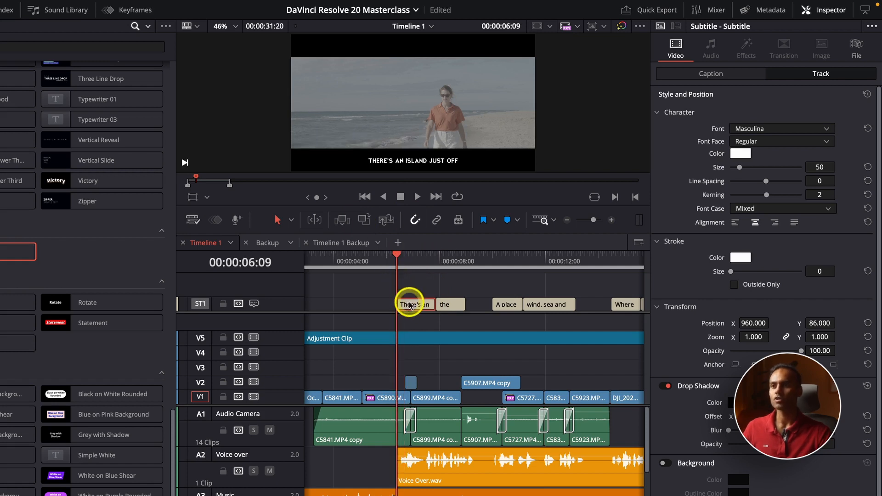
{"action": "left_click", "coordinate": [871, 28]}
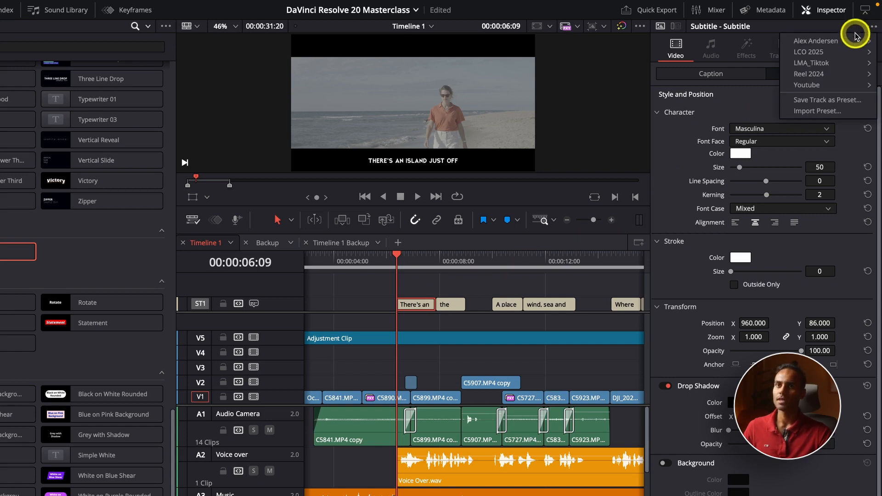
{"action": "mouse_move", "coordinate": [856, 39]}
{"action": "left_click", "coordinate": [756, 37]}
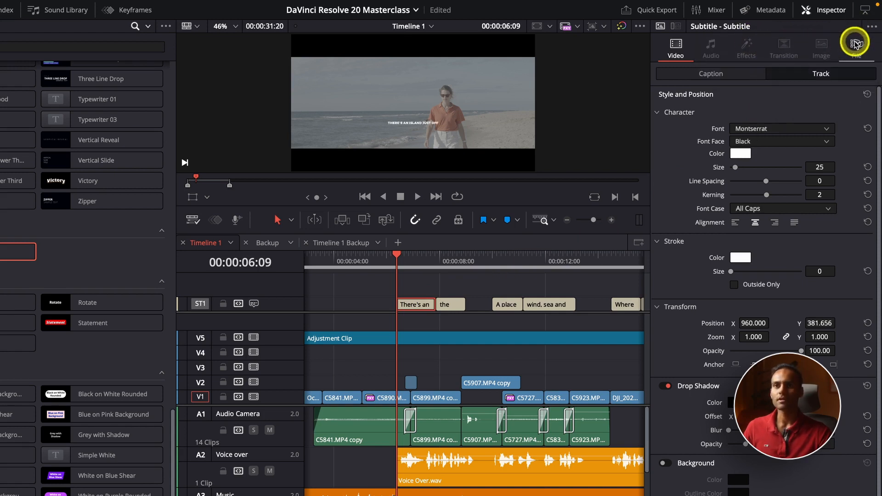
Step: Load the Youtube preset on the subtitle track and play the opening captions to check their style
{"action": "left_click", "coordinate": [871, 26]}
{"action": "mouse_move", "coordinate": [845, 87]}
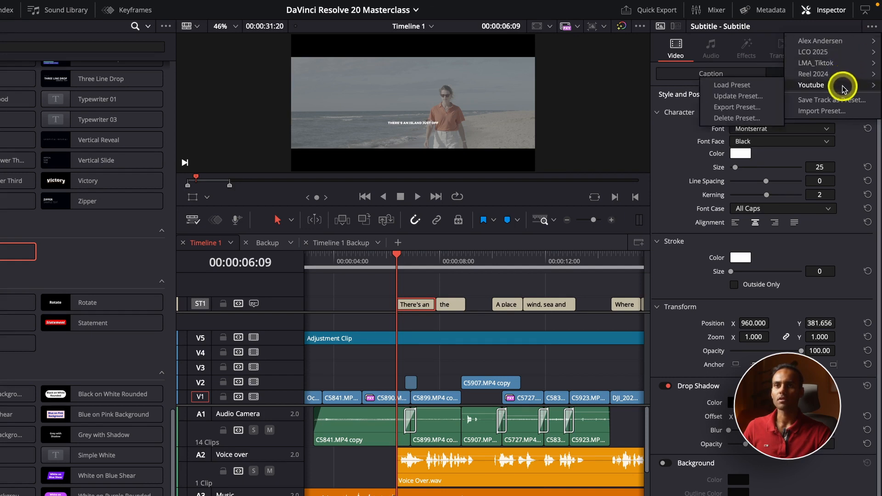
{"action": "left_click", "coordinate": [736, 85]}
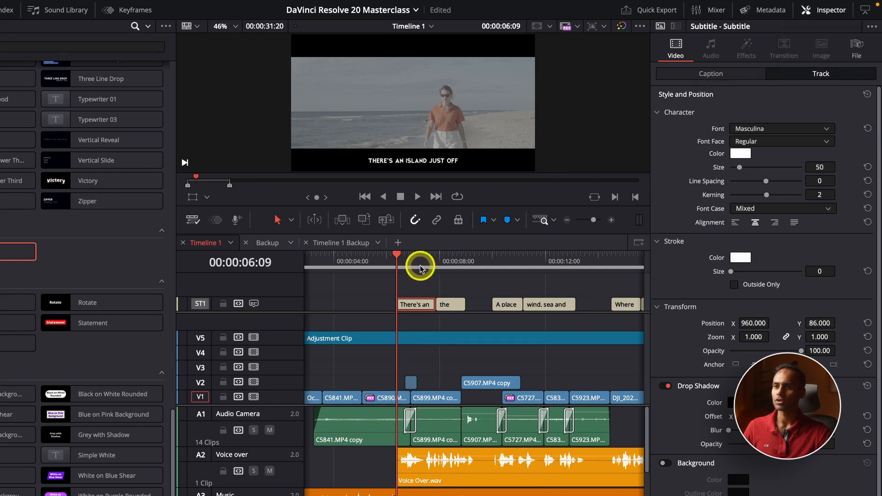
{"action": "left_click_drag", "start_coordinate": [420, 268], "coordinate": [395, 271]}
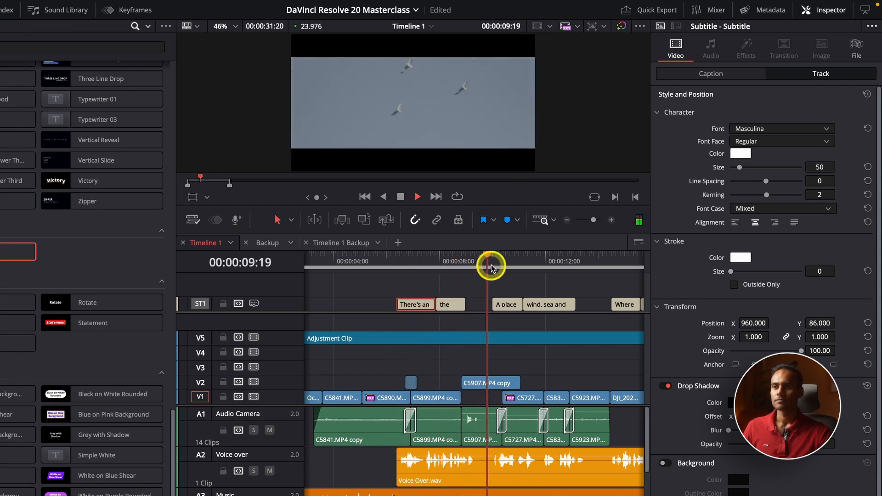
{"action": "key", "text": "space"}
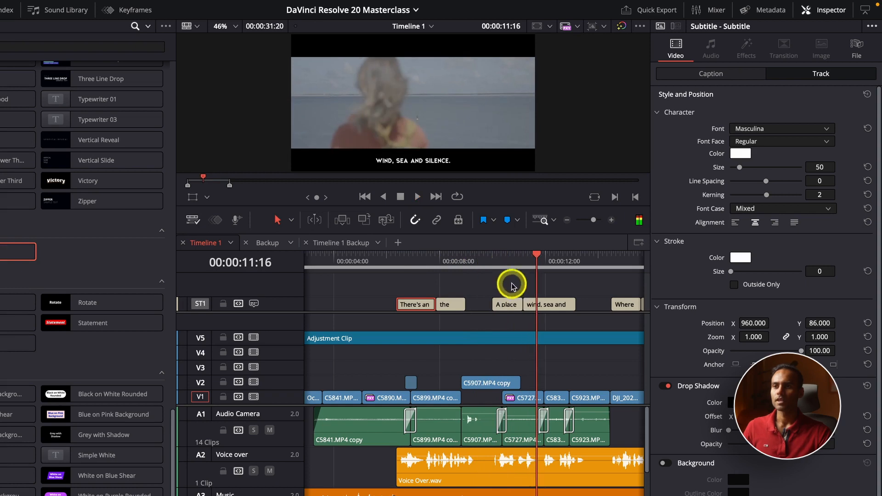
Step: Try a font size of 135 for the whole subtitle track, check it on several captions, and undo the size change
{"action": "left_click", "coordinate": [546, 303]}
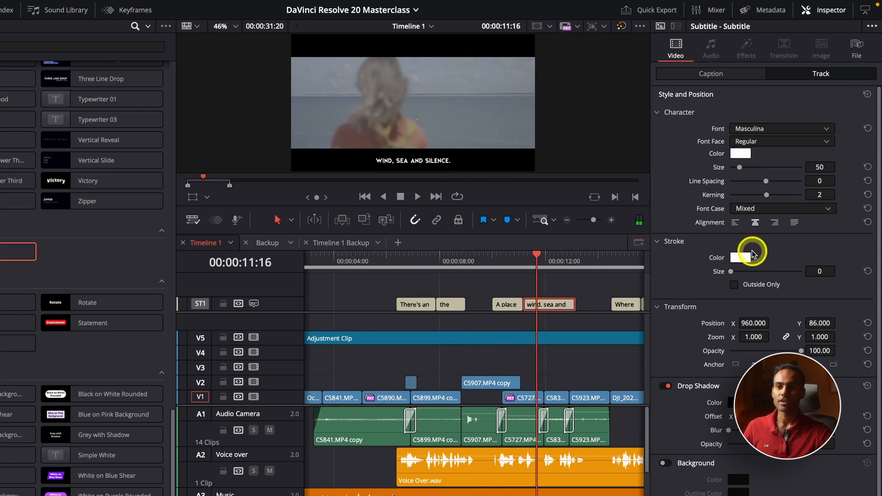
{"action": "key", "text": "ctrl+minus"}
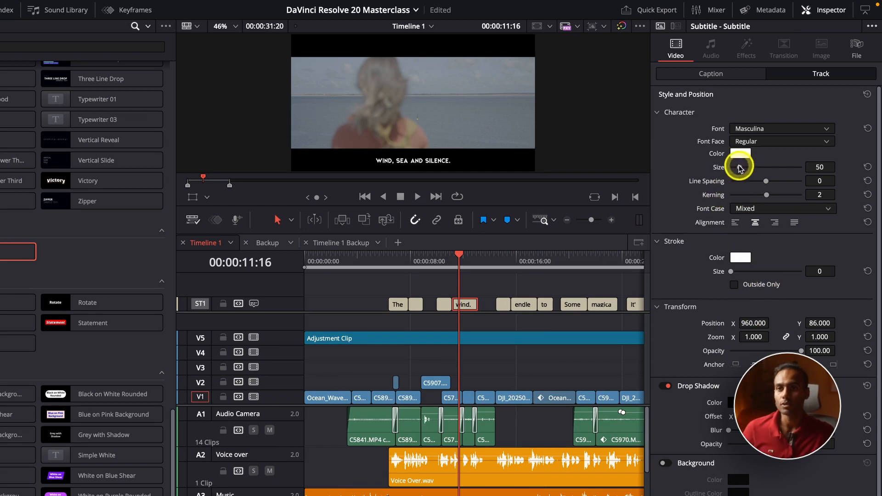
{"action": "left_click_drag", "start_coordinate": [740, 169], "coordinate": [754, 168]}
{"action": "left_click", "coordinate": [510, 266]}
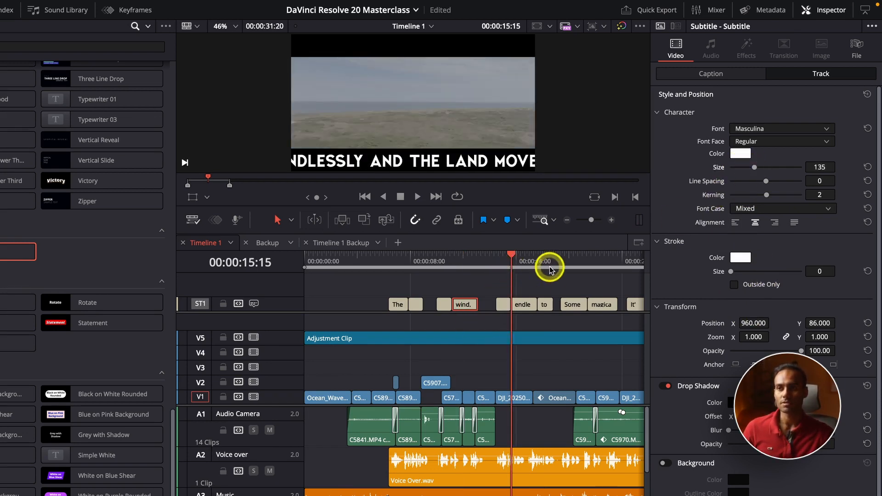
{"action": "left_click", "coordinate": [552, 267]}
{"action": "key", "text": "shift+z"}
{"action": "left_click", "coordinate": [451, 268]}
{"action": "key", "text": "shift+z"}
{"action": "left_click", "coordinate": [372, 270]}
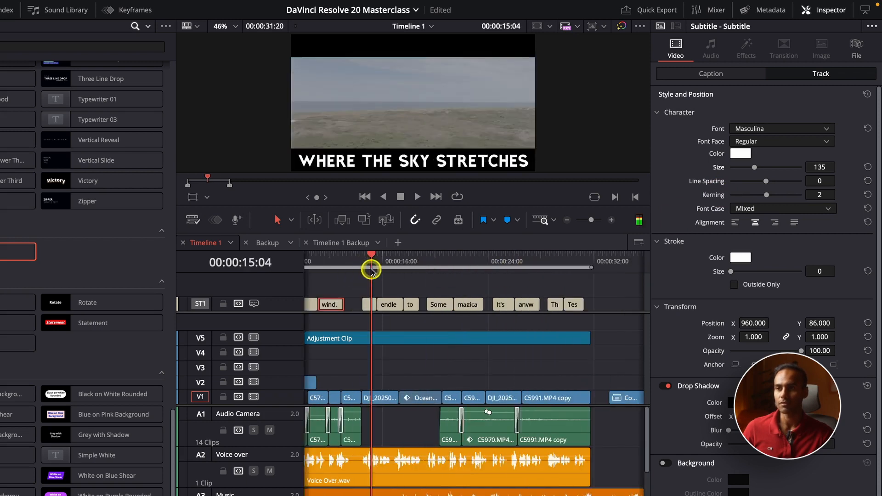
{"action": "key", "text": "ctrl+z"}
{"action": "scroll", "coordinate": [412, 274], "scroll_direction": "left", "scroll_amount": 2}
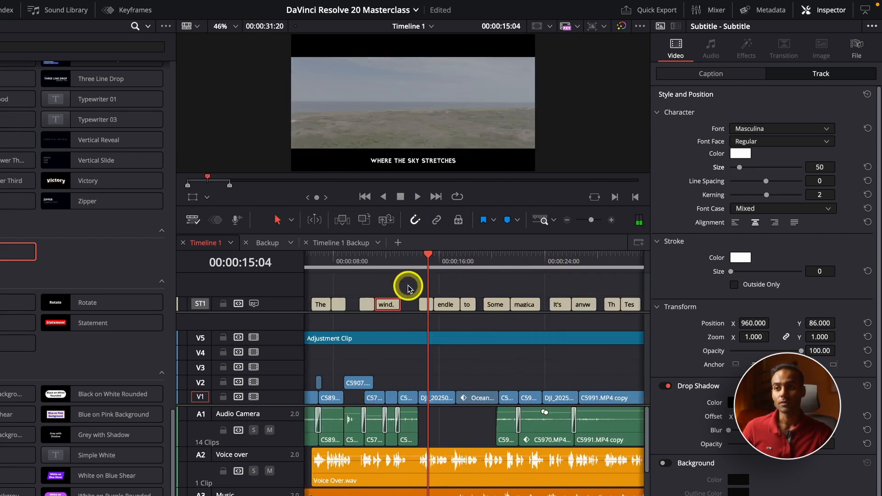
Step: Extend the timeline across the full workspace width, park the playhead at 00:00:11:14 and enlarge the viewer area
{"action": "left_click", "coordinate": [375, 256]}
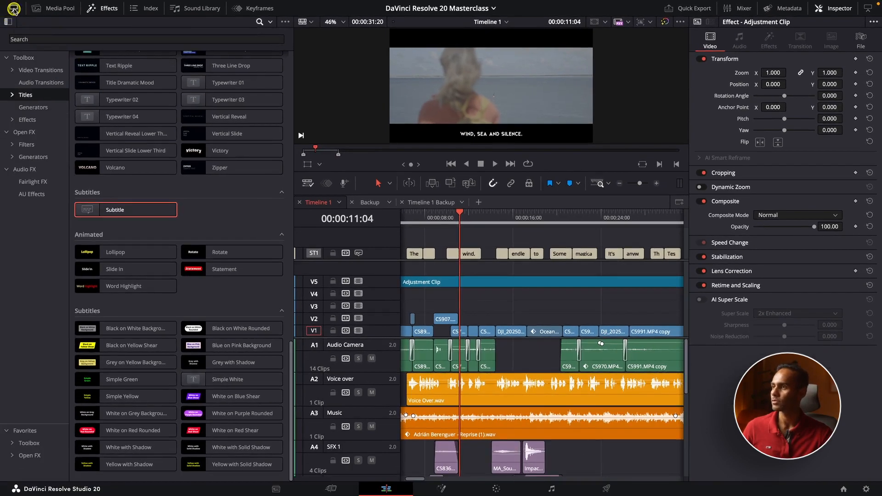
{"action": "left_click", "coordinate": [14, 9]}
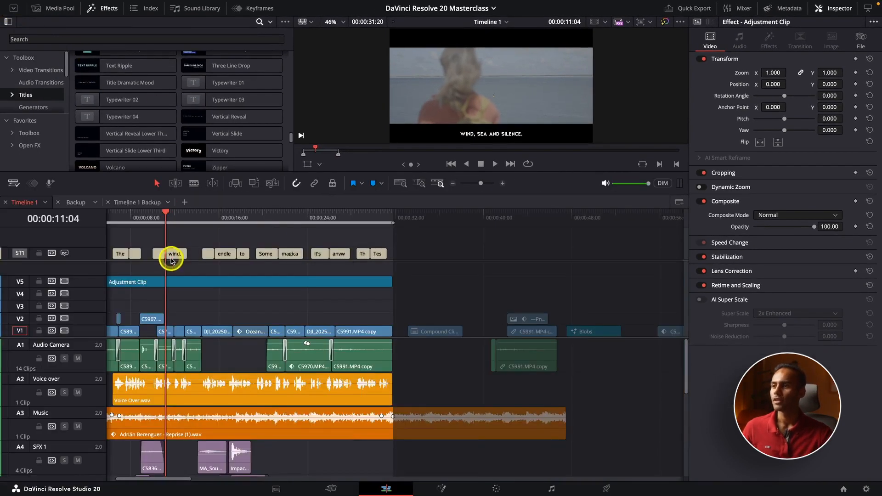
{"action": "key", "text": "super+equal"}
{"action": "key", "text": "super+equal"}
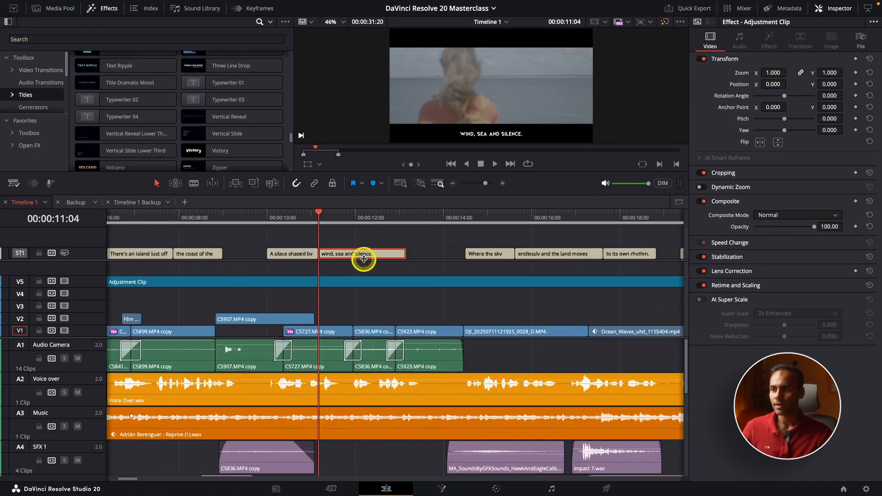
{"action": "left_click", "coordinate": [336, 219]}
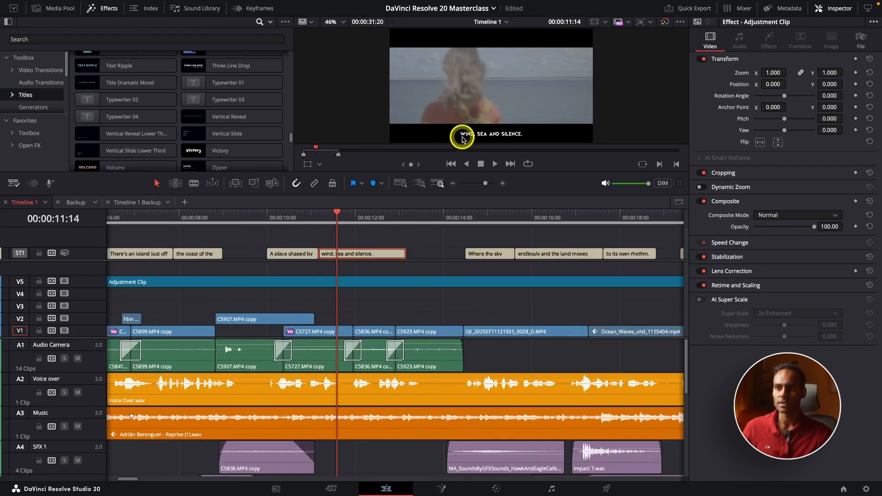
{"action": "left_click_drag", "start_coordinate": [510, 171], "coordinate": [510, 196]}
{"action": "left_click_drag", "start_coordinate": [94, 348], "coordinate": [85, 389]}
Step: Enable individual customization for the "wind, sea and silence." caption and set its text color to yellow
{"action": "left_click", "coordinate": [293, 275]}
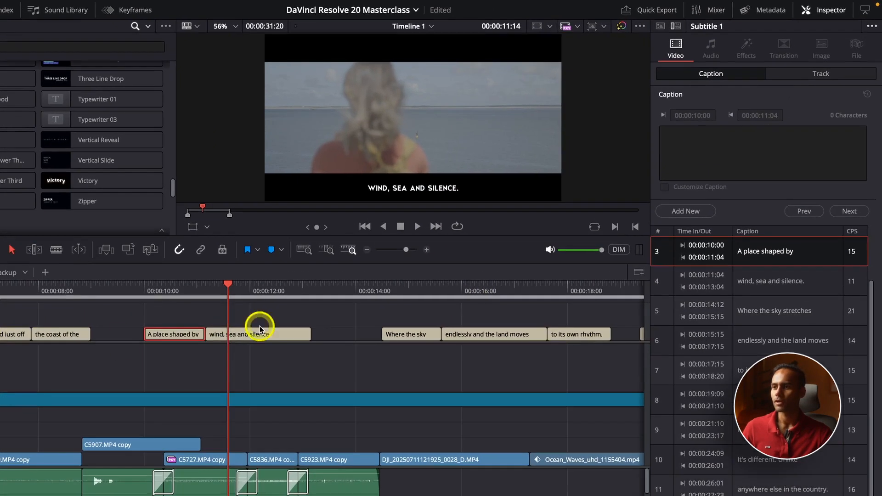
{"action": "left_click", "coordinate": [231, 335]}
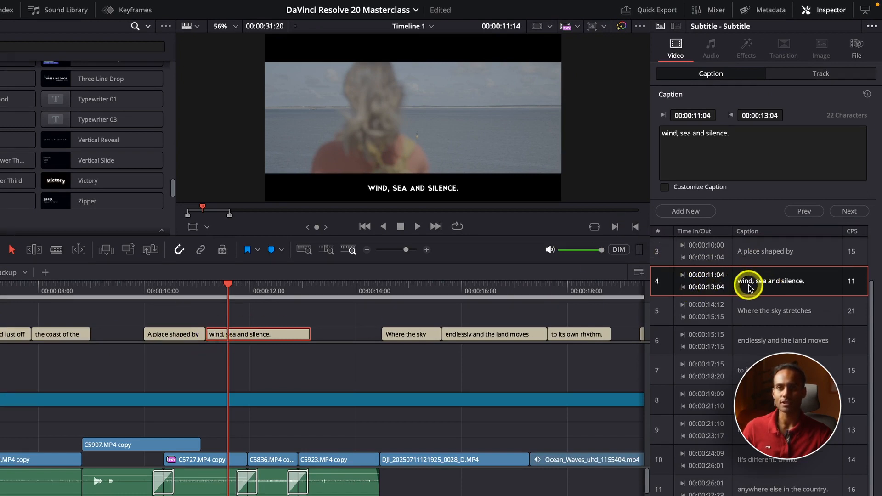
{"action": "left_click", "coordinate": [683, 190]}
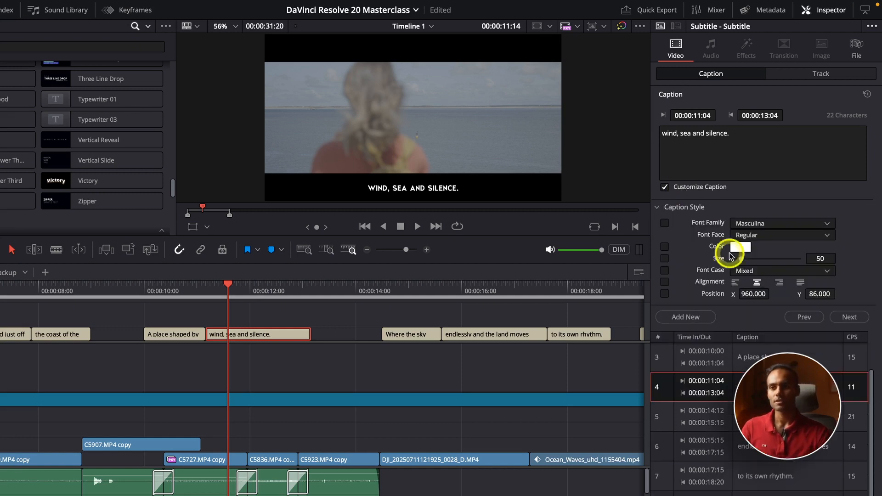
{"action": "left_click", "coordinate": [741, 247]}
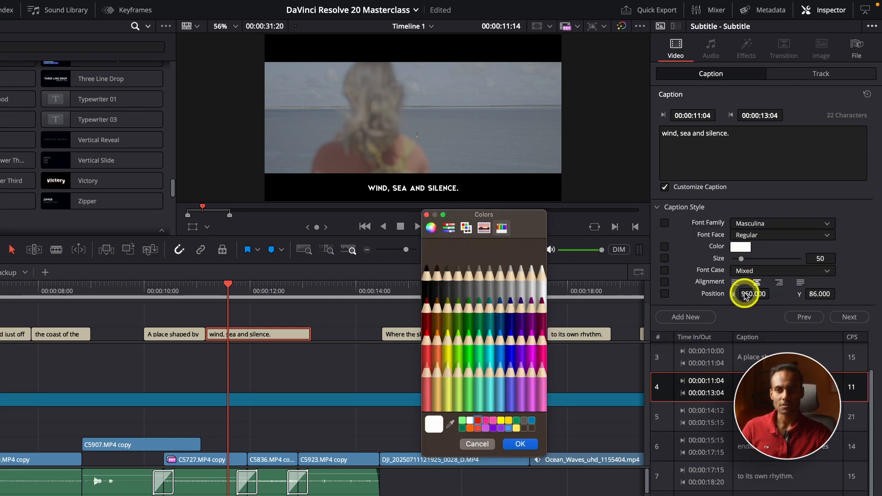
{"action": "left_click", "coordinate": [508, 420]}
{"action": "left_click", "coordinate": [520, 444]}
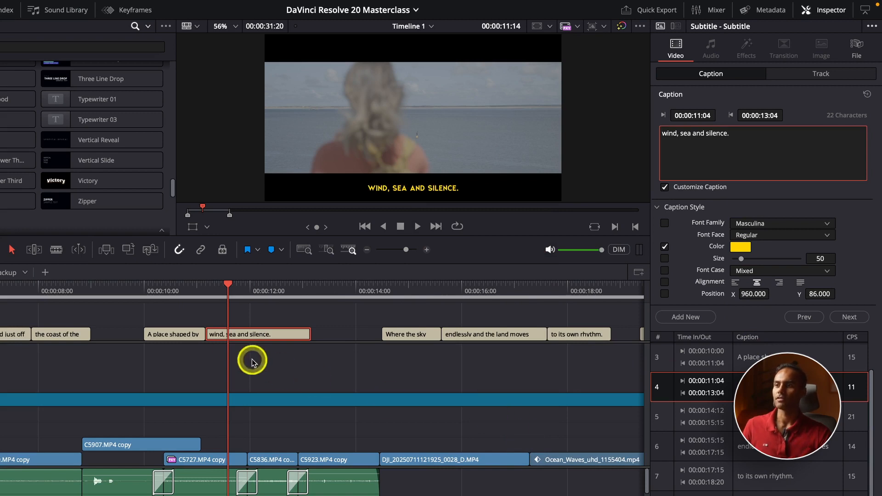
Step: Set the "wind, sea and silence." caption's size to 150, playing the caption before and after the change
{"action": "left_click", "coordinate": [178, 299]}
{"action": "key", "text": "space"}
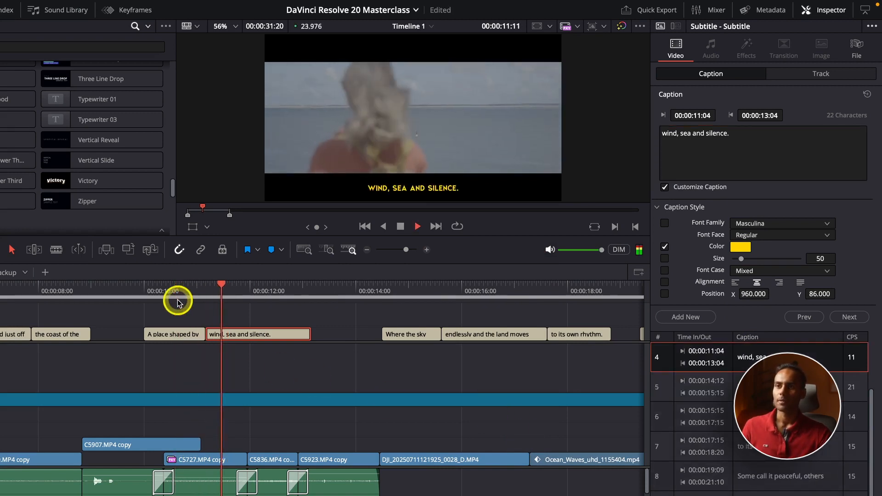
{"action": "key", "text": "space"}
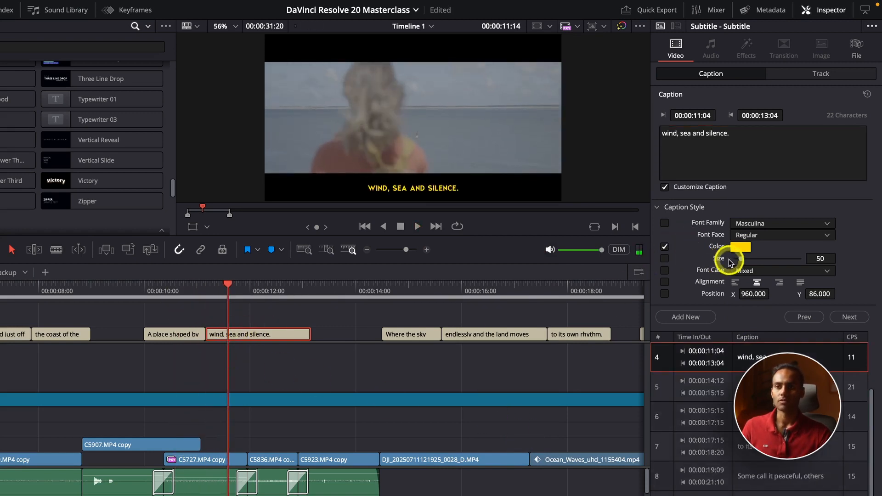
{"action": "left_click_drag", "start_coordinate": [731, 261], "coordinate": [759, 258]}
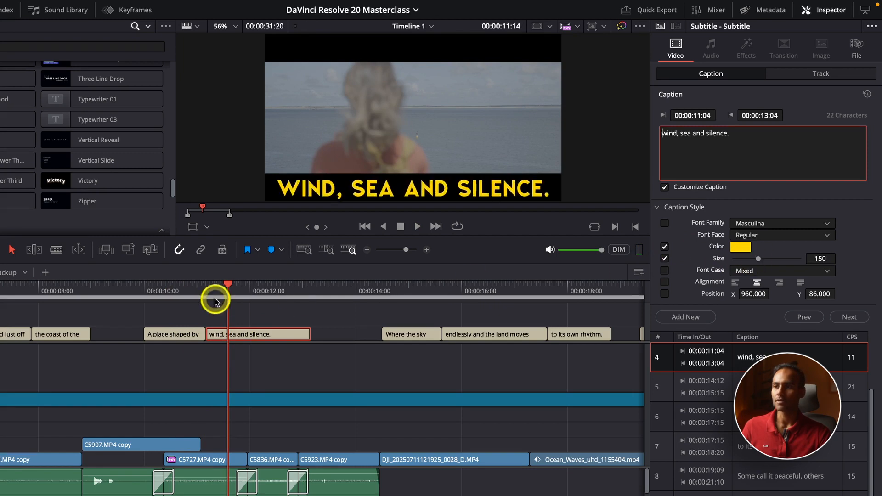
{"action": "left_click", "coordinate": [181, 296]}
{"action": "key", "text": "space"}
{"action": "key", "text": "space"}
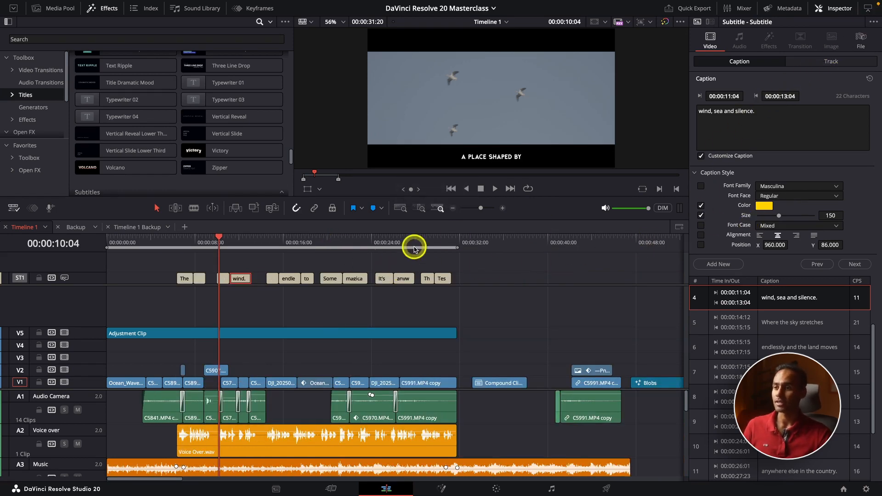
Step: Apply the Yellow with Shadow subtitle style to the whole ST1 track and play the captions from 00:00:10:14 to check it
{"action": "left_click", "coordinate": [397, 247]}
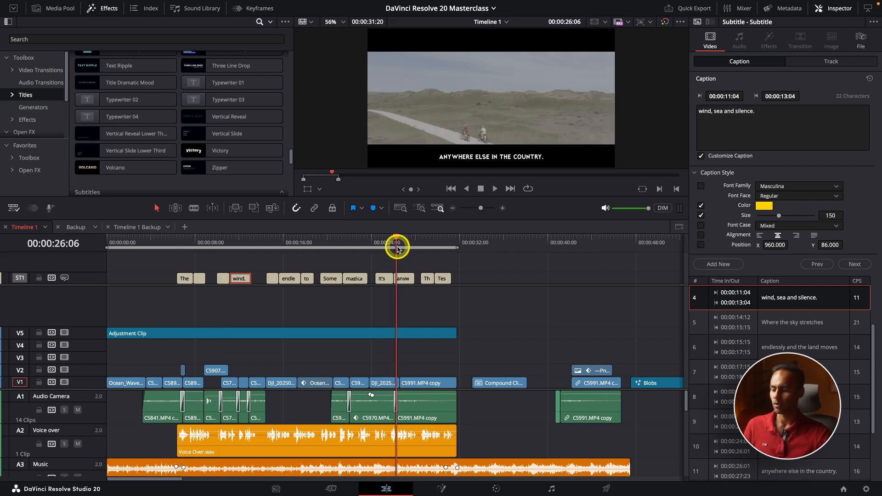
{"action": "key", "text": "super+equal"}
{"action": "key", "text": "super+minus"}
{"action": "key", "text": "super+minus"}
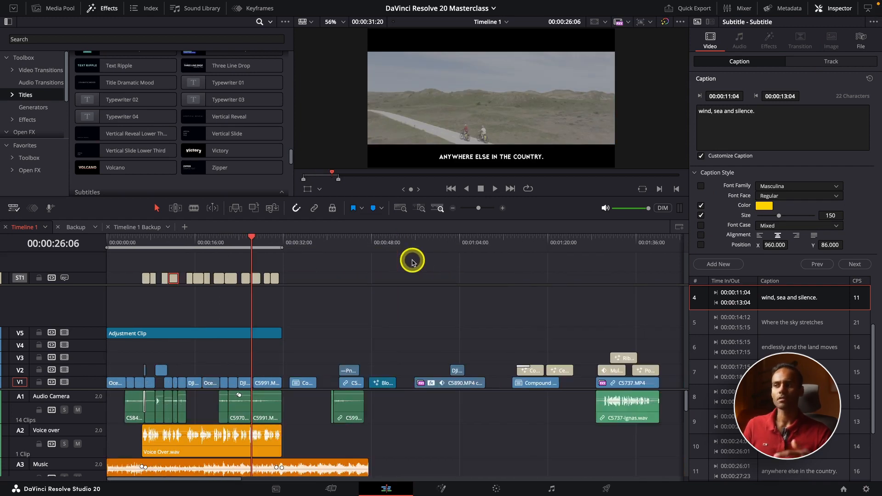
{"action": "scroll", "coordinate": [99, 143], "scroll_direction": "down", "scroll_amount": 5}
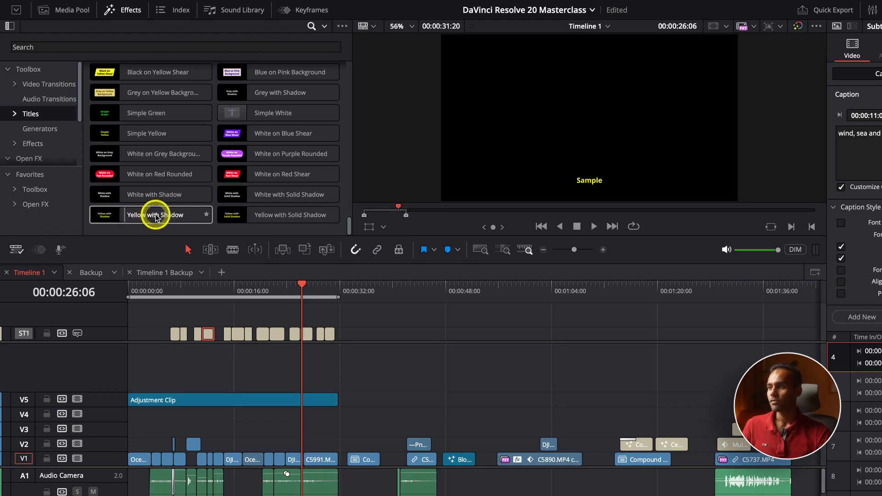
{"action": "left_click_drag", "start_coordinate": [158, 216], "coordinate": [107, 333]}
{"action": "left_click", "coordinate": [198, 293]}
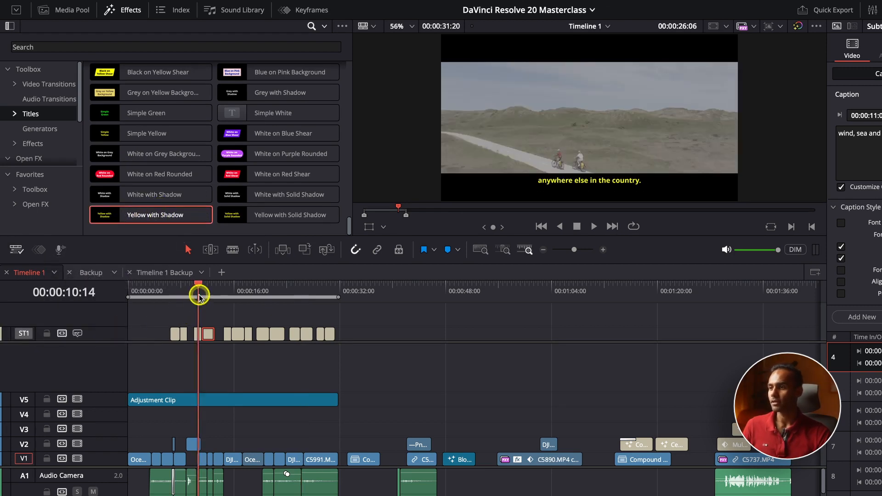
{"action": "key", "text": "space"}
{"action": "key", "text": "ctrl+equal"}
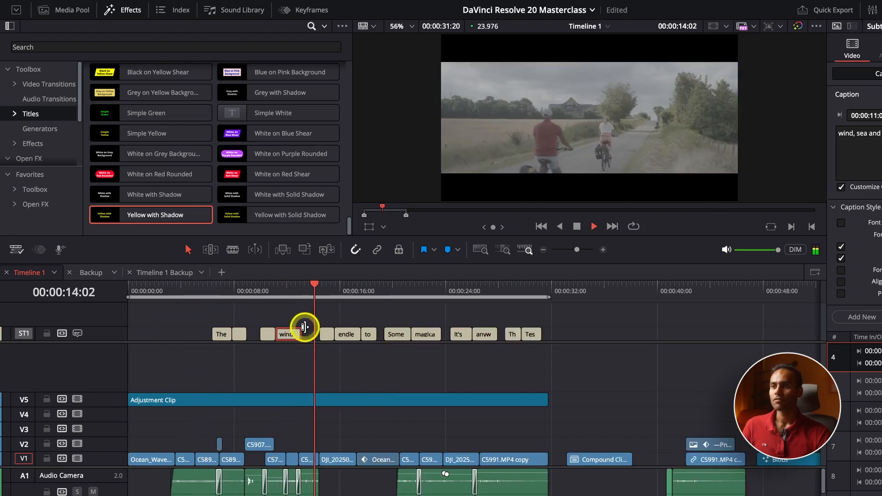
{"action": "key", "text": "space"}
Step: Remove the Yellow with Shadow style from the subtitle track and review the track's own style settings
{"action": "left_click", "coordinate": [334, 335]}
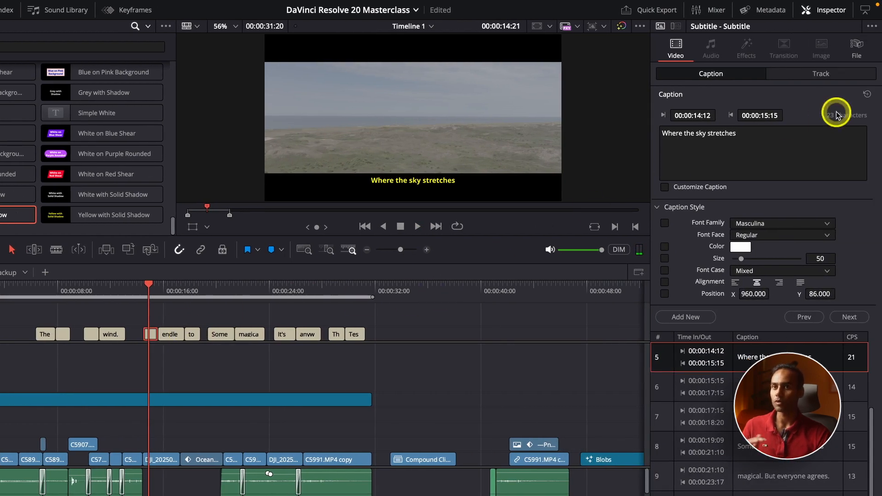
{"action": "left_click", "coordinate": [822, 73]}
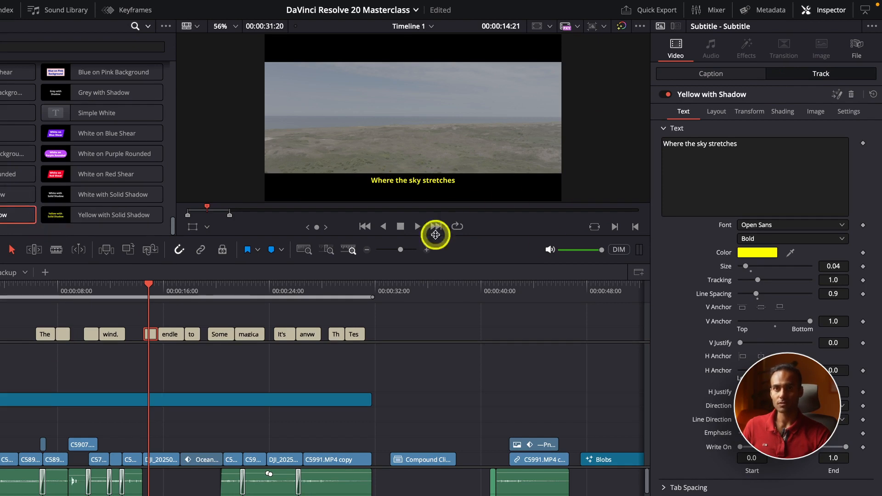
{"action": "left_click", "coordinate": [852, 97]}
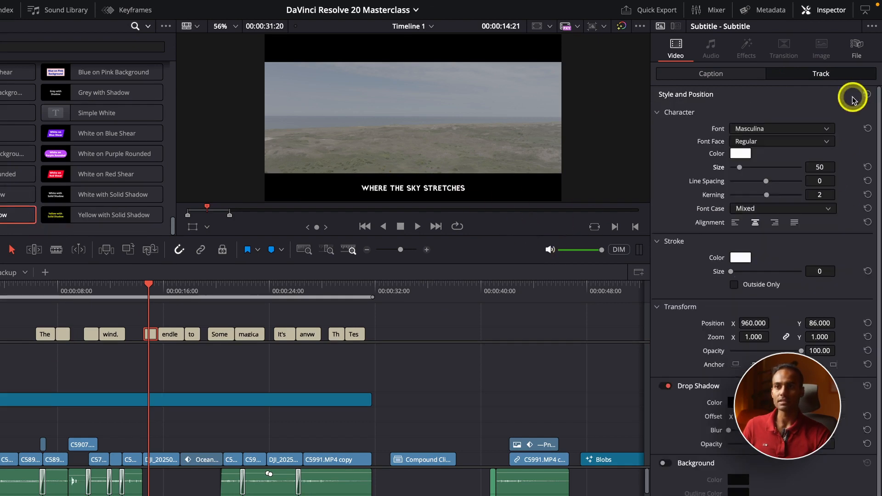
{"action": "scroll", "coordinate": [678, 265], "scroll_direction": "down", "scroll_amount": 2}
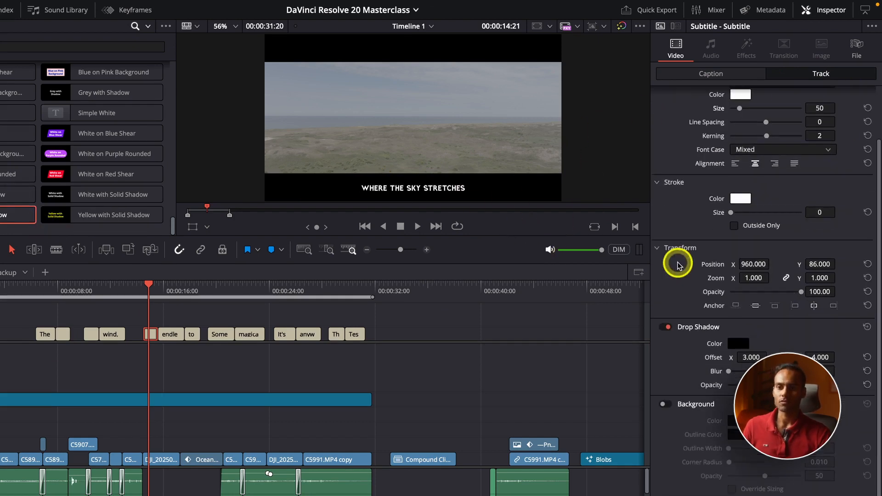
{"action": "scroll", "coordinate": [678, 264], "scroll_direction": "up", "scroll_amount": 1}
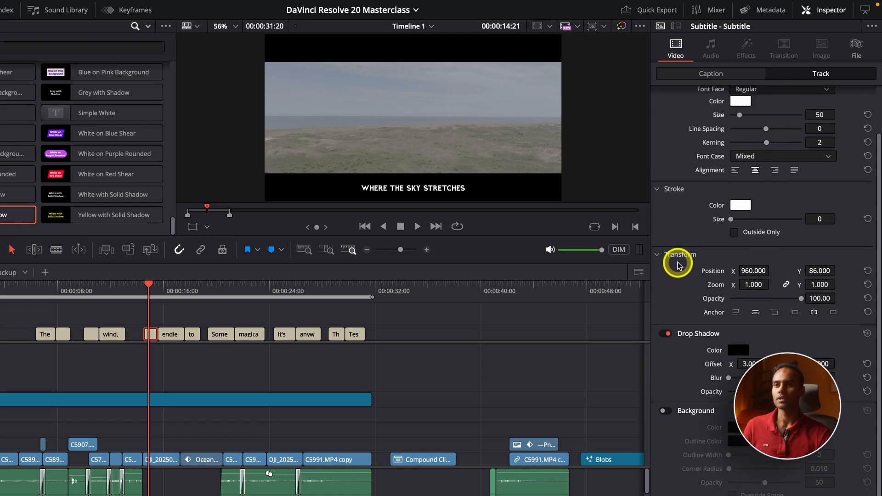
Step: Go through the remaining captions one by one and correct the last caption to read "Texel, you feel it."
{"action": "left_click", "coordinate": [711, 74]}
{"action": "left_click", "coordinate": [739, 133]}
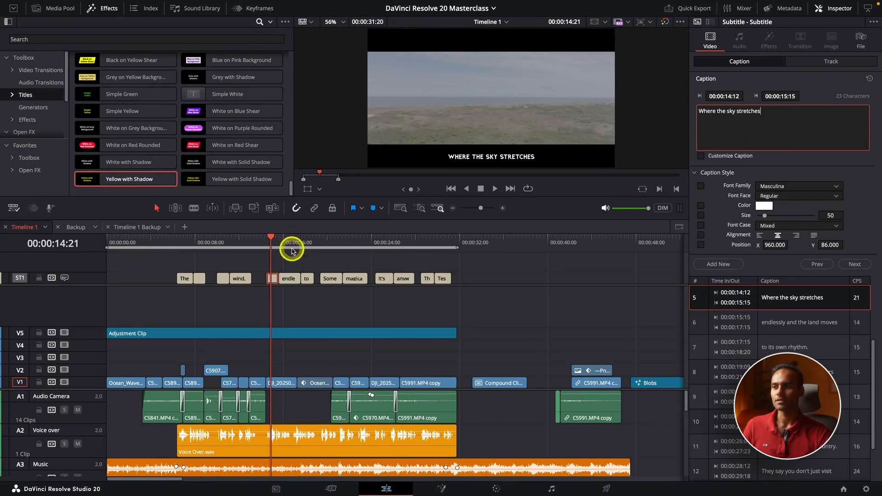
{"action": "left_click", "coordinate": [290, 280]}
{"action": "left_click", "coordinate": [800, 143]}
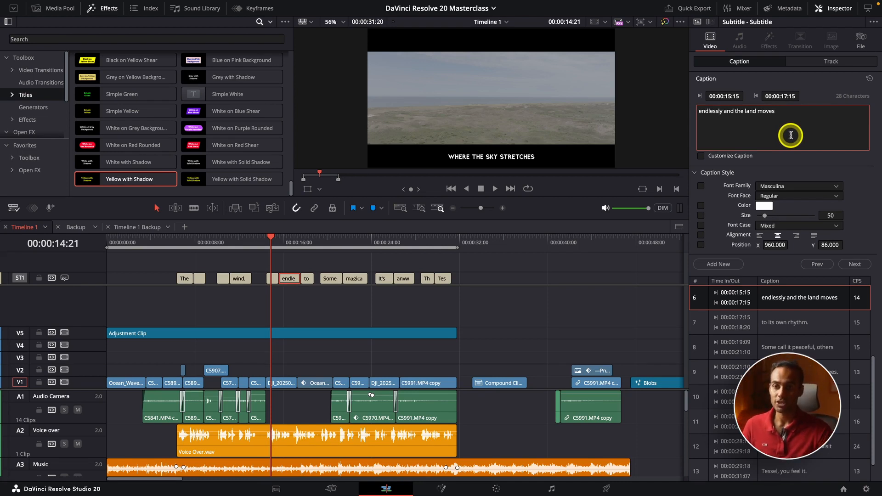
{"action": "left_click", "coordinate": [792, 345]}
{"action": "left_click", "coordinate": [792, 370]}
{"action": "left_click", "coordinate": [793, 396]}
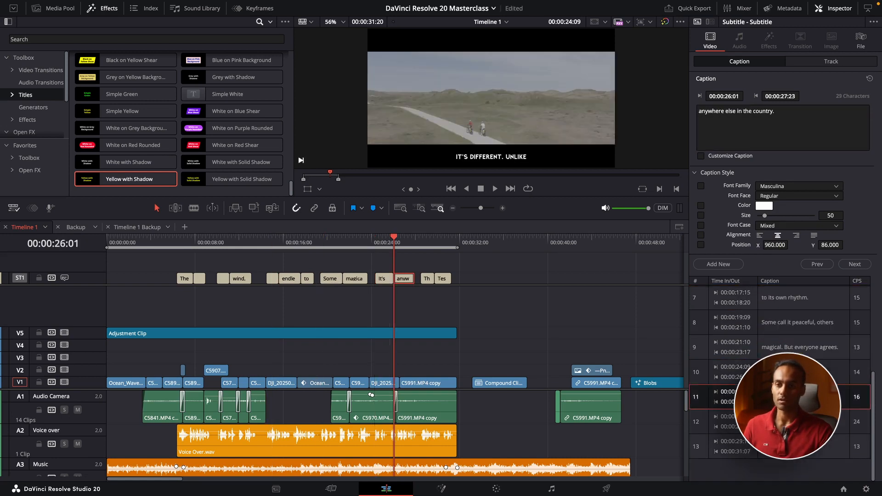
{"action": "left_click", "coordinate": [792, 421]}
{"action": "left_click", "coordinate": [793, 446]}
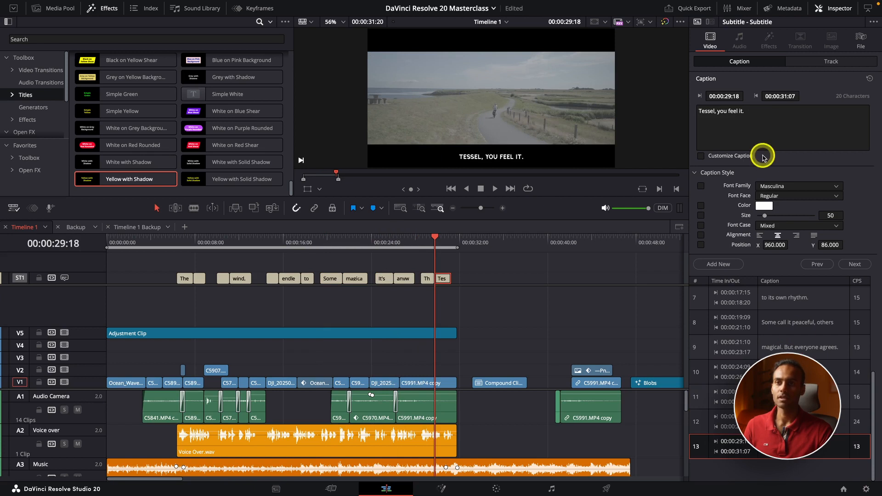
{"action": "left_click", "coordinate": [713, 113]}
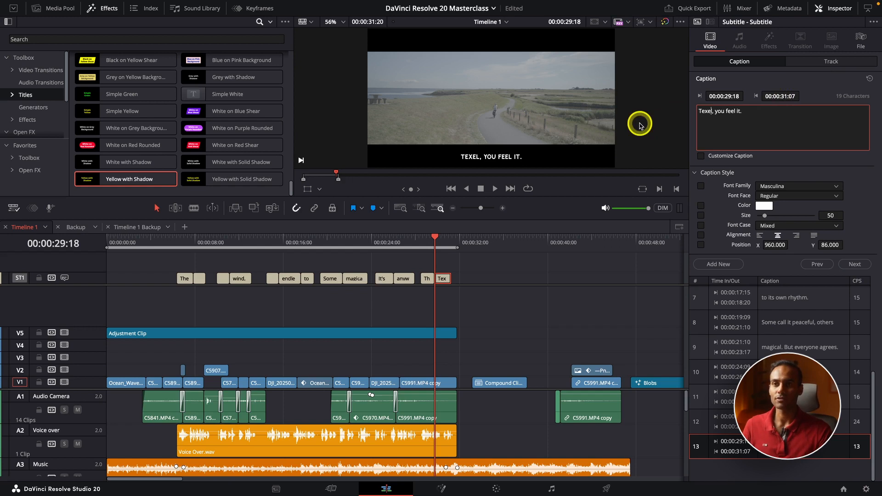
Step: Compare the track-level and caption-level settings and examine the track's character, stroke, transform and drop shadow options
{"action": "left_click", "coordinate": [803, 63]}
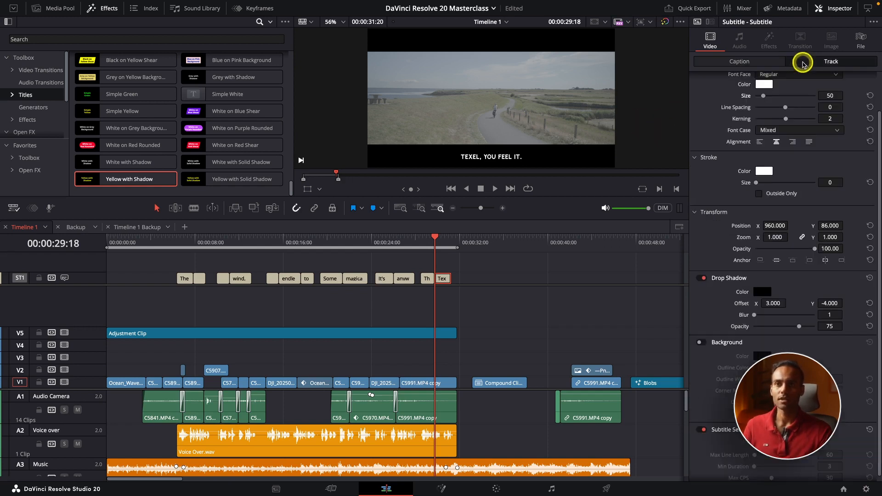
{"action": "scroll", "coordinate": [759, 166], "scroll_direction": "up", "scroll_amount": 2}
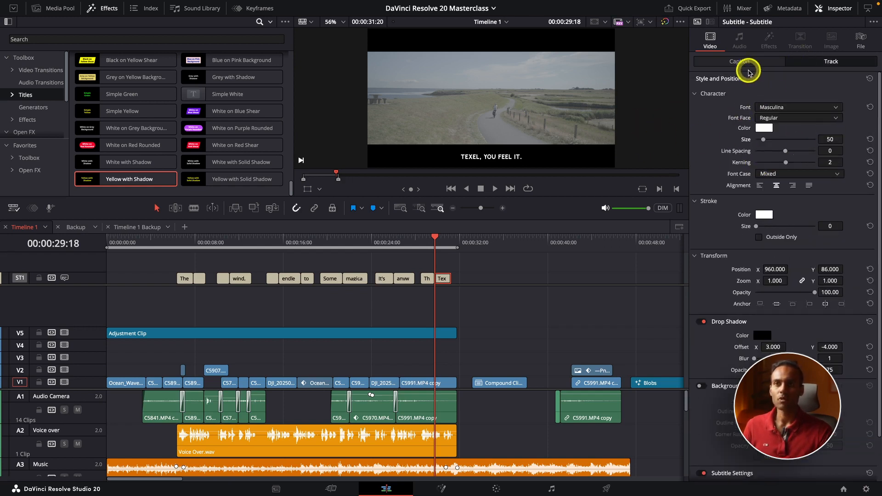
{"action": "left_click", "coordinate": [747, 63]}
{"action": "left_click", "coordinate": [808, 65]}
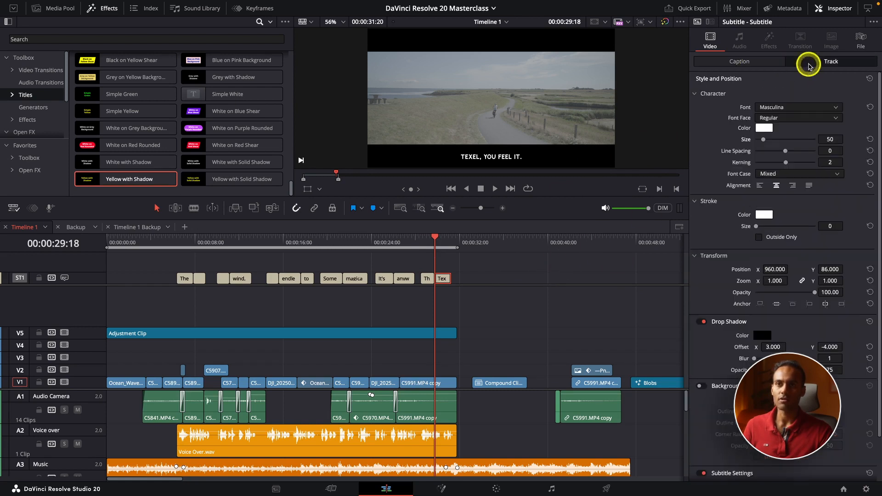
{"action": "scroll", "coordinate": [803, 198], "scroll_direction": "down", "scroll_amount": 2}
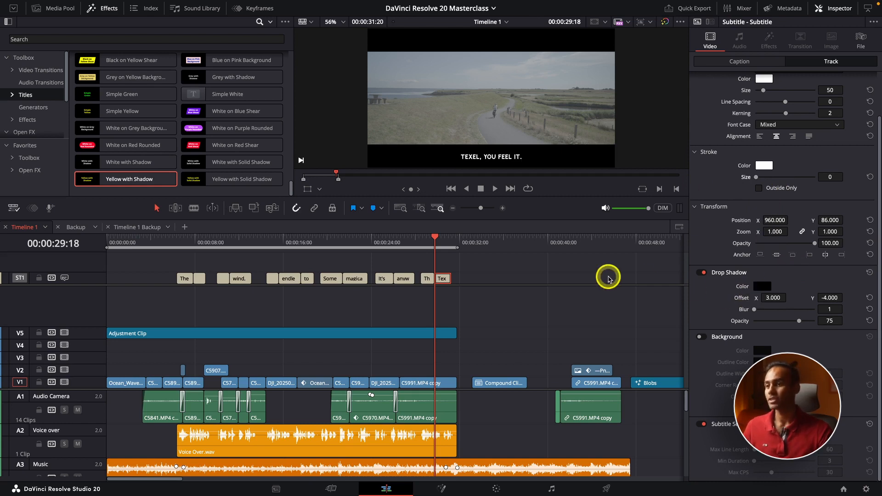
Step: Disable the ST1 subtitle track to check the video without captions from 00:00:06:09, and re-enable it
{"action": "left_click", "coordinate": [176, 248]}
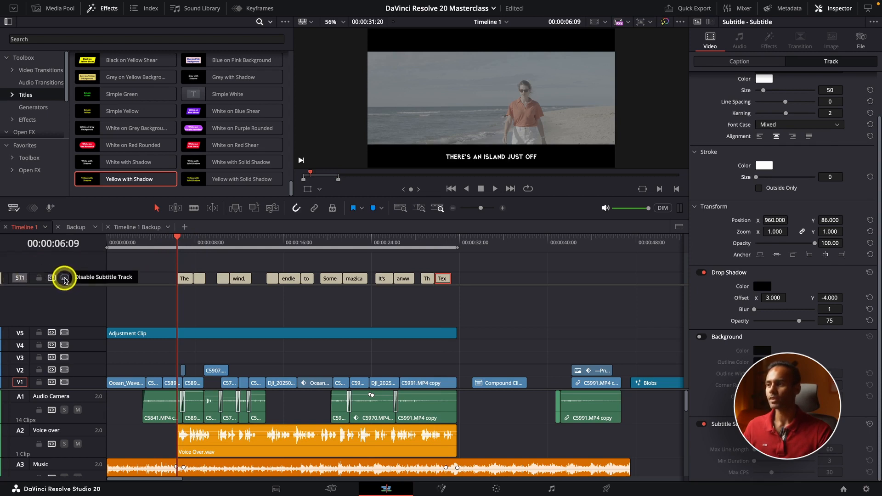
{"action": "left_click", "coordinate": [65, 278]}
{"action": "left_click_drag", "start_coordinate": [198, 260], "coordinate": [258, 257]}
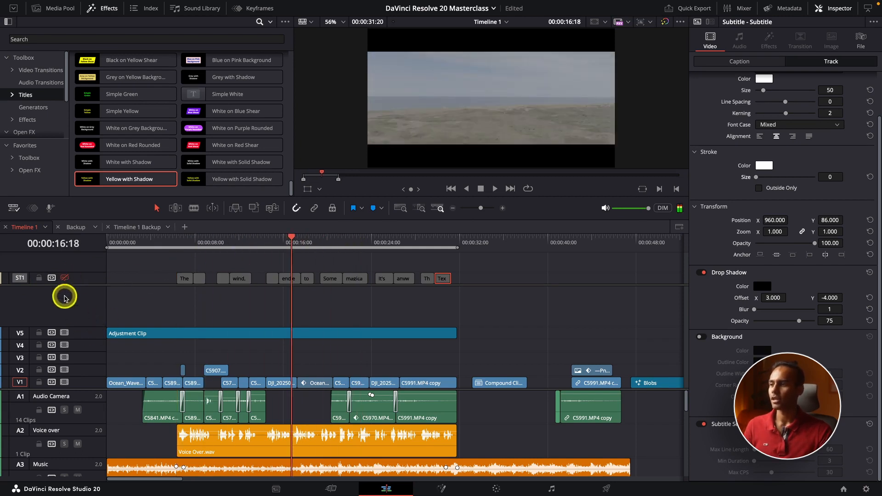
{"action": "left_click", "coordinate": [65, 278]}
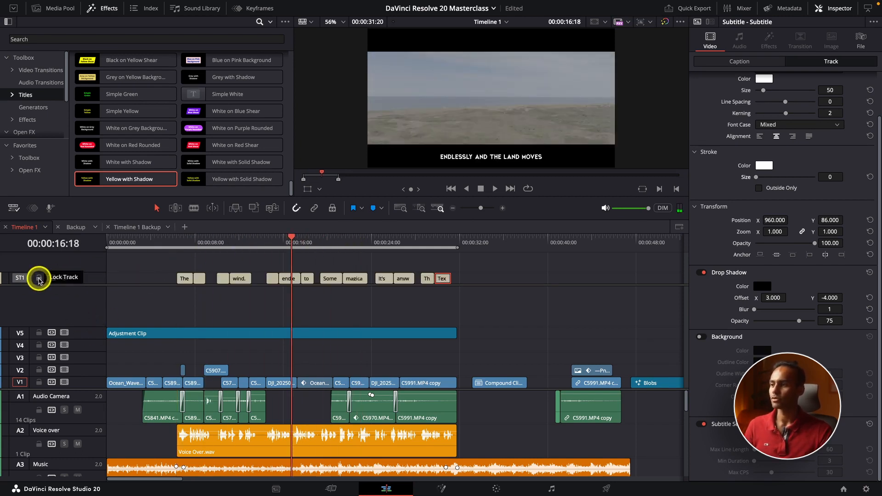
Step: Lock the ST1 subtitle track, scrub over the opening captions, and unlock the track again
{"action": "left_click", "coordinate": [39, 278]}
{"action": "mouse_move", "coordinate": [175, 247]}
{"action": "left_mouse_down"}
{"action": "mouse_move", "coordinate": [211, 247]}
{"action": "mouse_move", "coordinate": [192, 250]}
{"action": "left_mouse_up"}
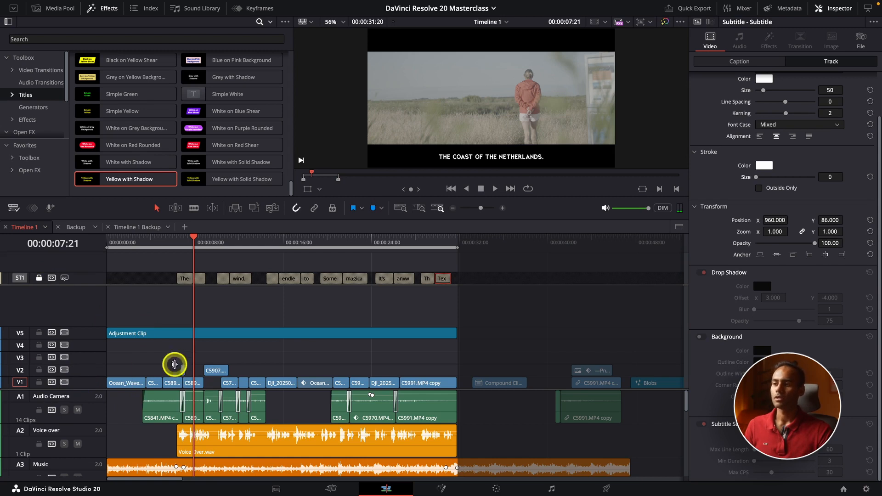
{"action": "key", "text": "super+minus"}
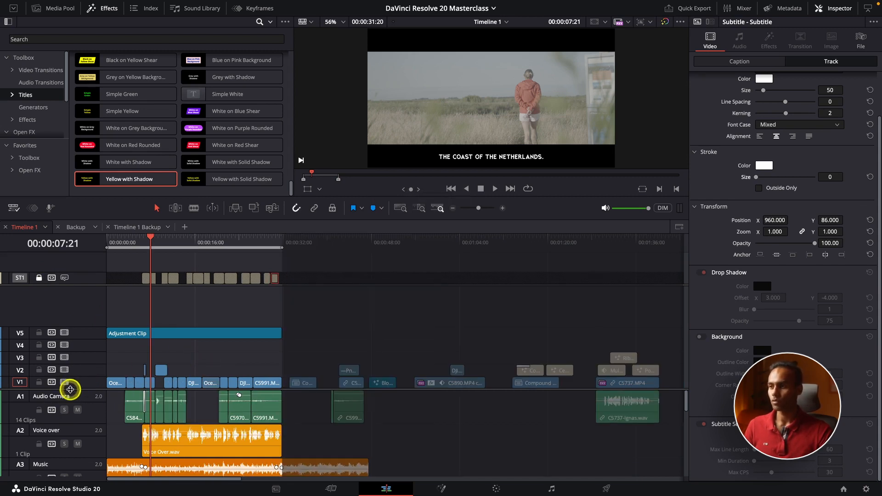
{"action": "scroll", "coordinate": [70, 390], "scroll_direction": "down", "scroll_amount": 2}
{"action": "left_click", "coordinate": [38, 271]}
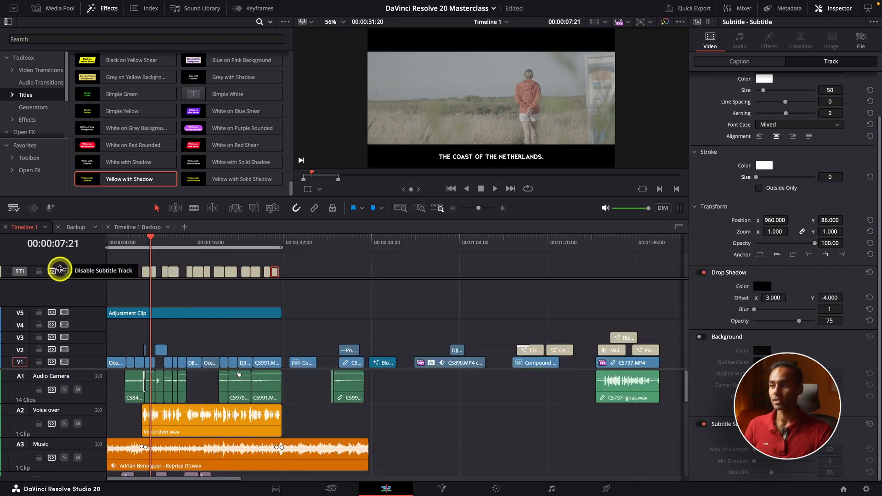
Step: Apply the animated Lollipop subtitle style to the ST1 track and play the captions from 00:00:06:09 to check it
{"action": "left_click", "coordinate": [309, 271]}
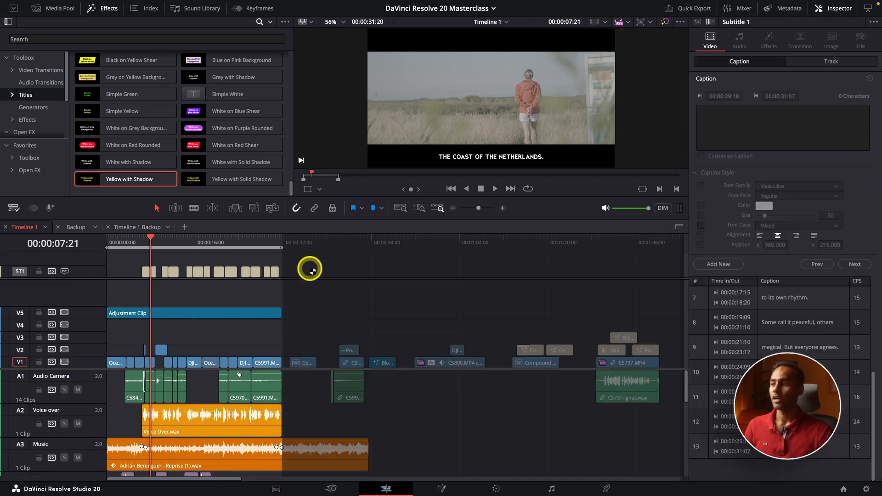
{"action": "key", "text": "super+minus"}
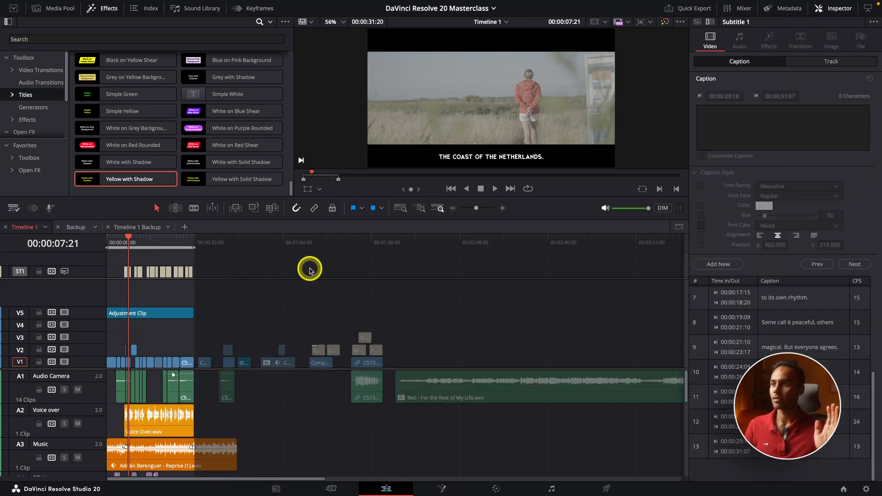
{"action": "scroll", "coordinate": [218, 173], "scroll_direction": "up", "scroll_amount": 5}
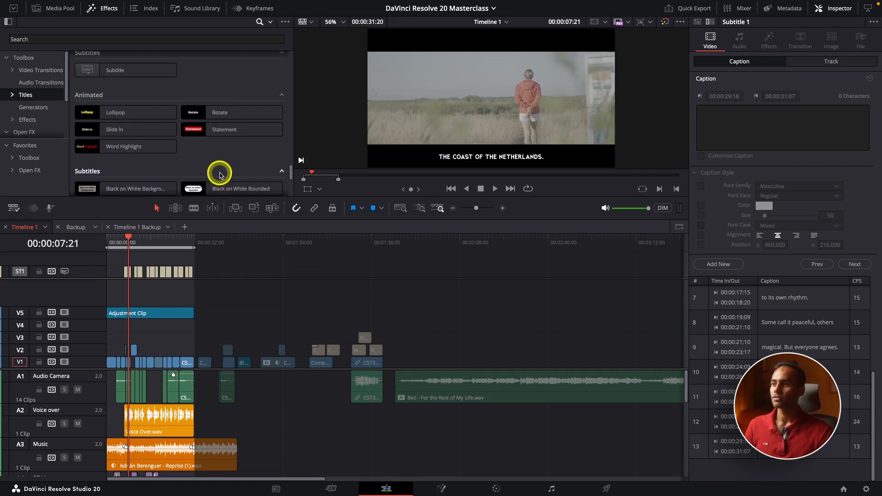
{"action": "left_click", "coordinate": [93, 138]}
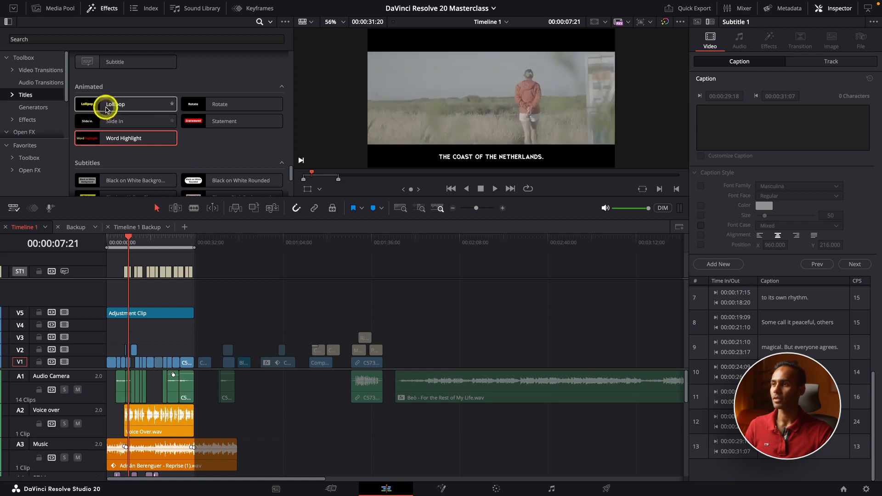
{"action": "left_click_drag", "start_coordinate": [115, 107], "coordinate": [88, 271]}
{"action": "left_click_drag", "start_coordinate": [126, 243], "coordinate": [123, 243]}
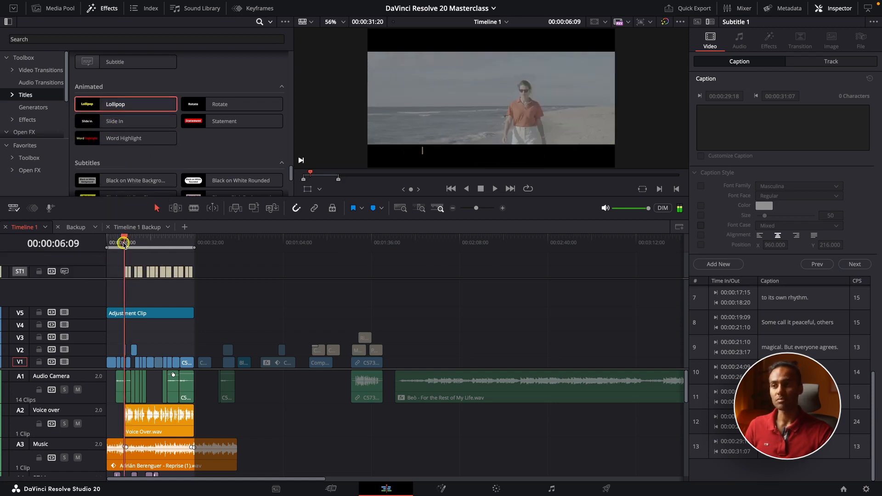
{"action": "key", "text": "space"}
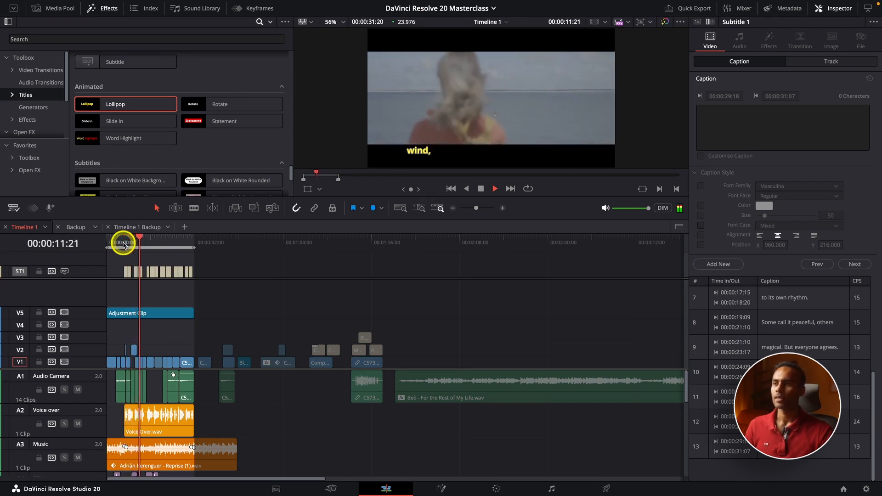
{"action": "key", "text": "space"}
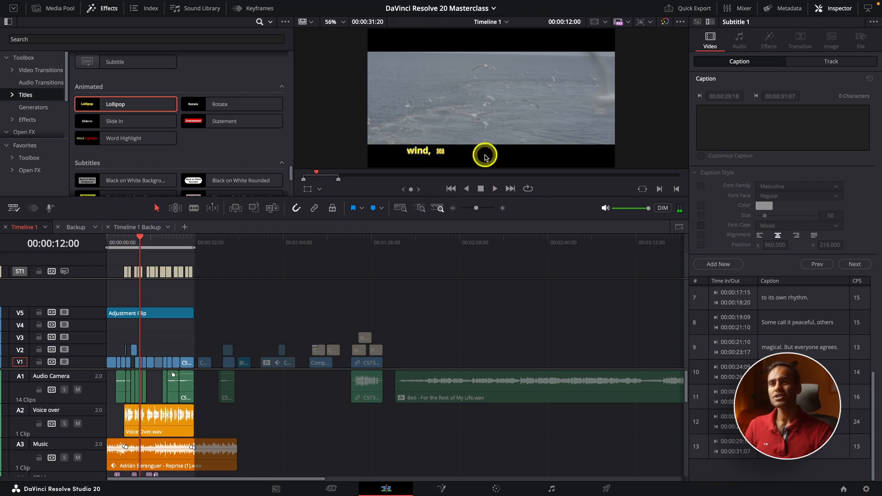
Step: Remove the Lollipop animated style from the subtitle track
{"action": "left_click", "coordinate": [132, 275]}
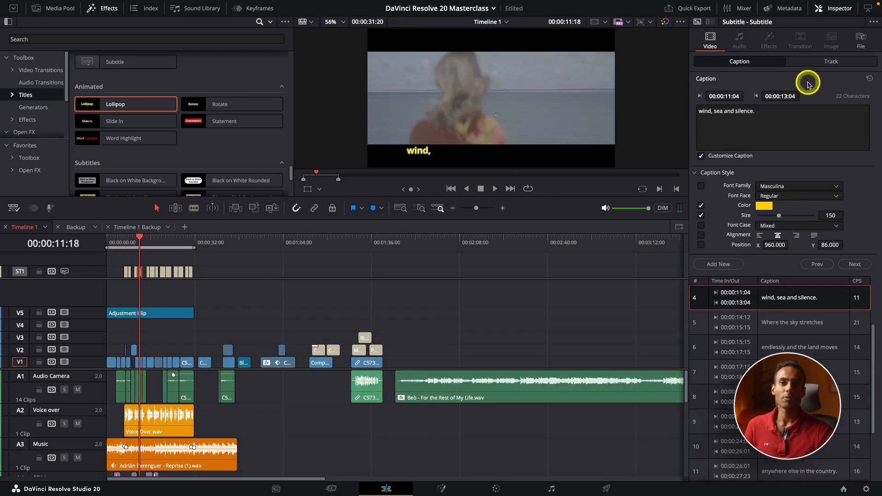
{"action": "left_click", "coordinate": [841, 61]}
{"action": "left_click", "coordinate": [855, 80]}
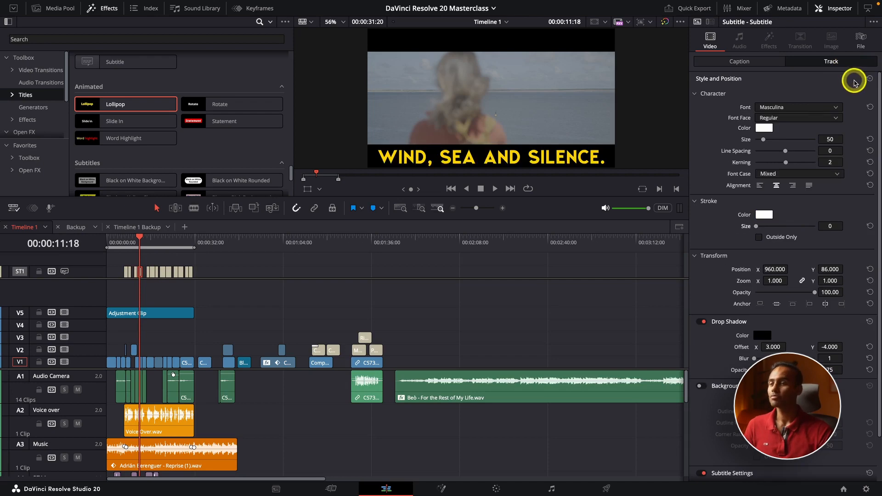